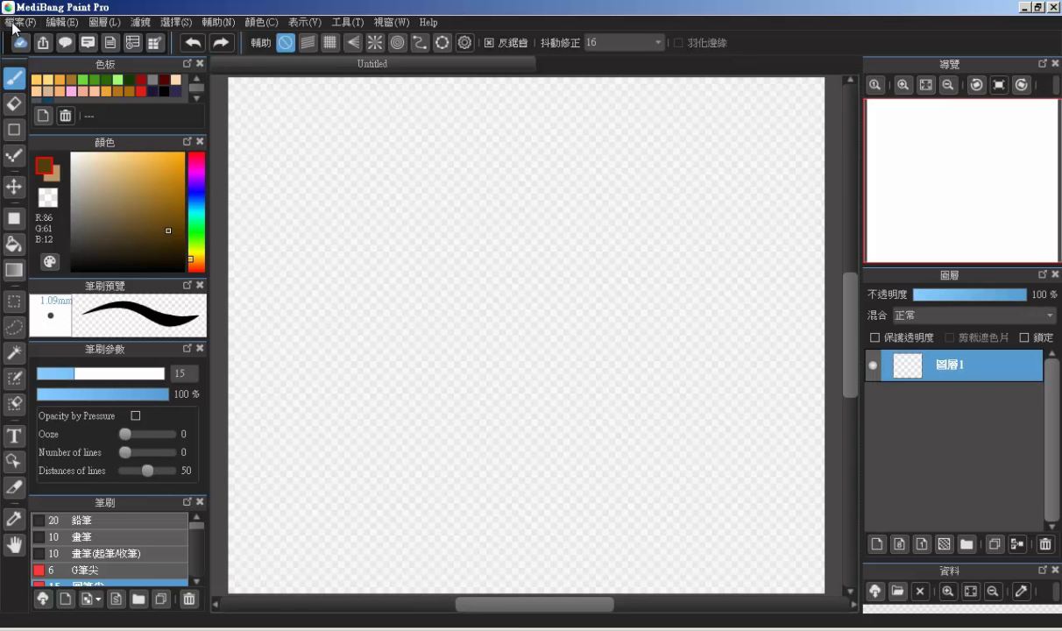
- Open the scanned sketch image P_20170317_234515 from the desktop
click(20, 24)
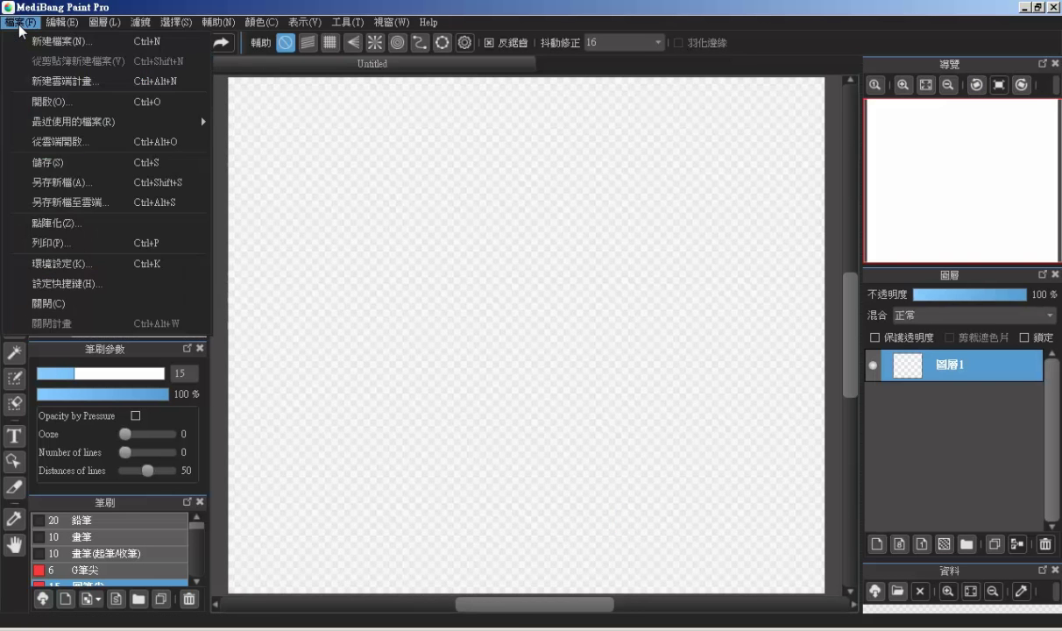
click(43, 92)
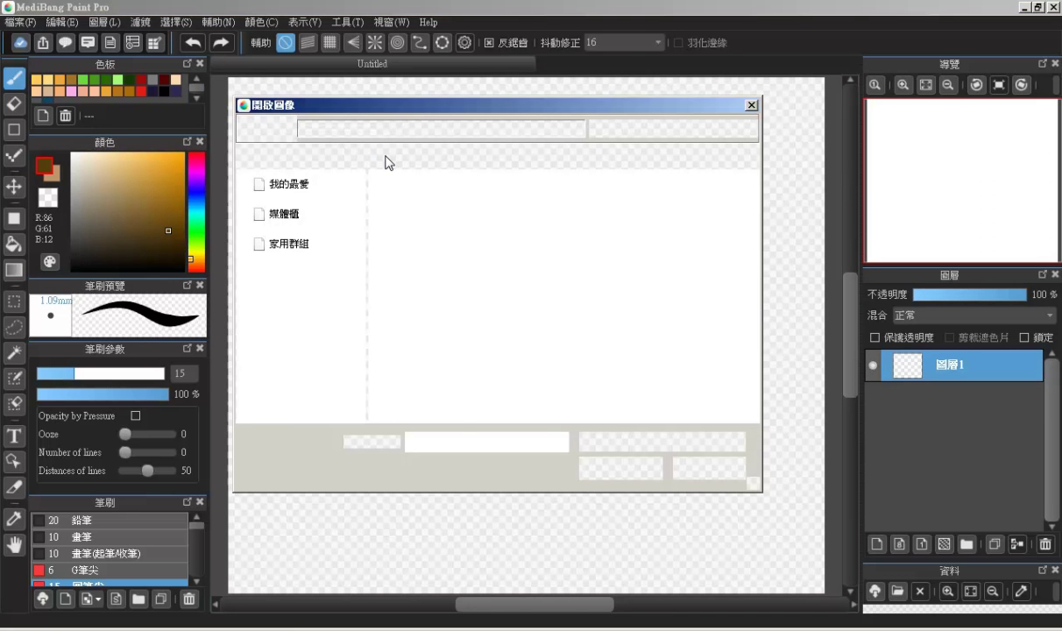
drag(751, 204, 758, 372)
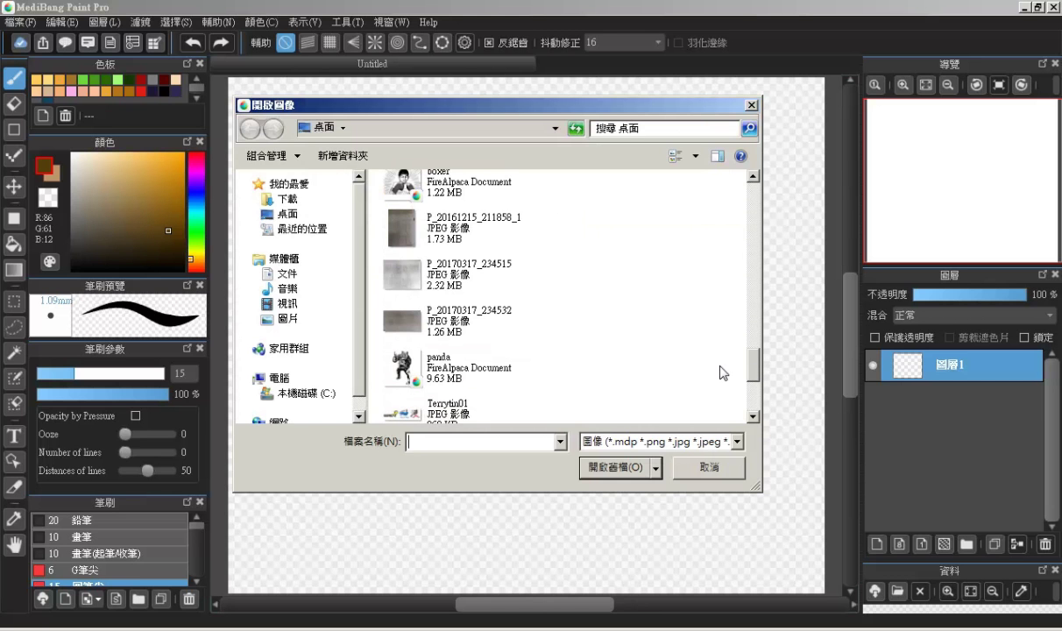
click(397, 272)
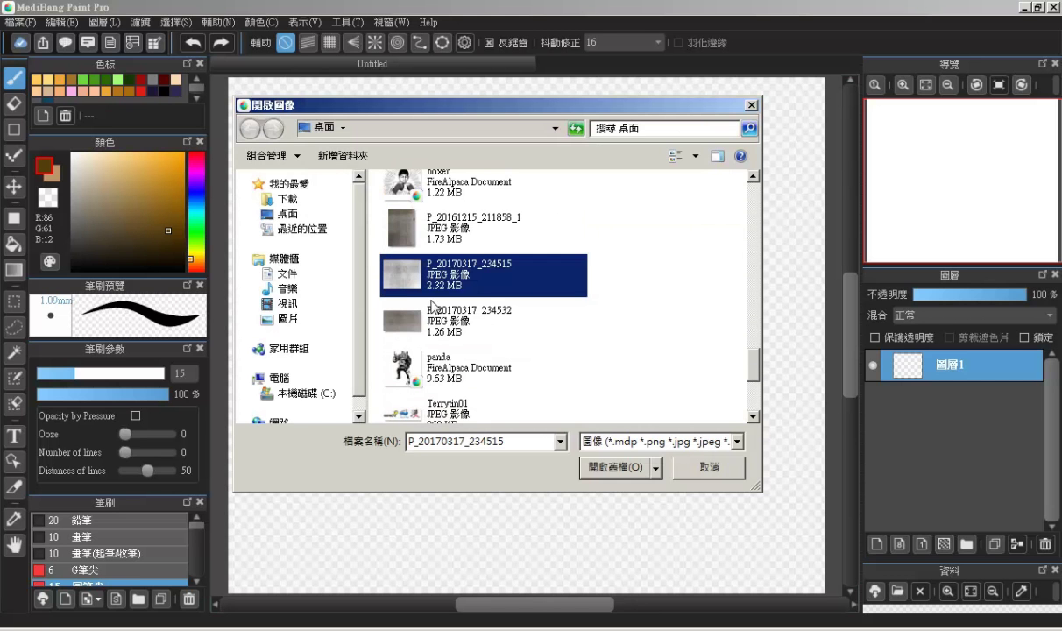
click(622, 468)
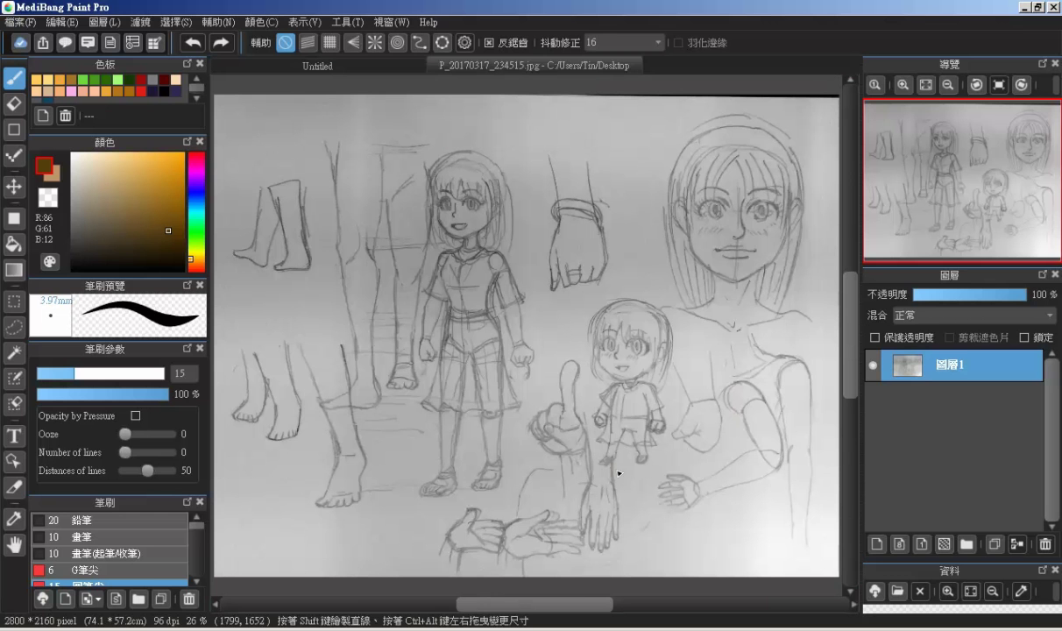
- Copy a rectangular area of about 643 × 910 px around the small chibi girl in the sketch
click(14, 303)
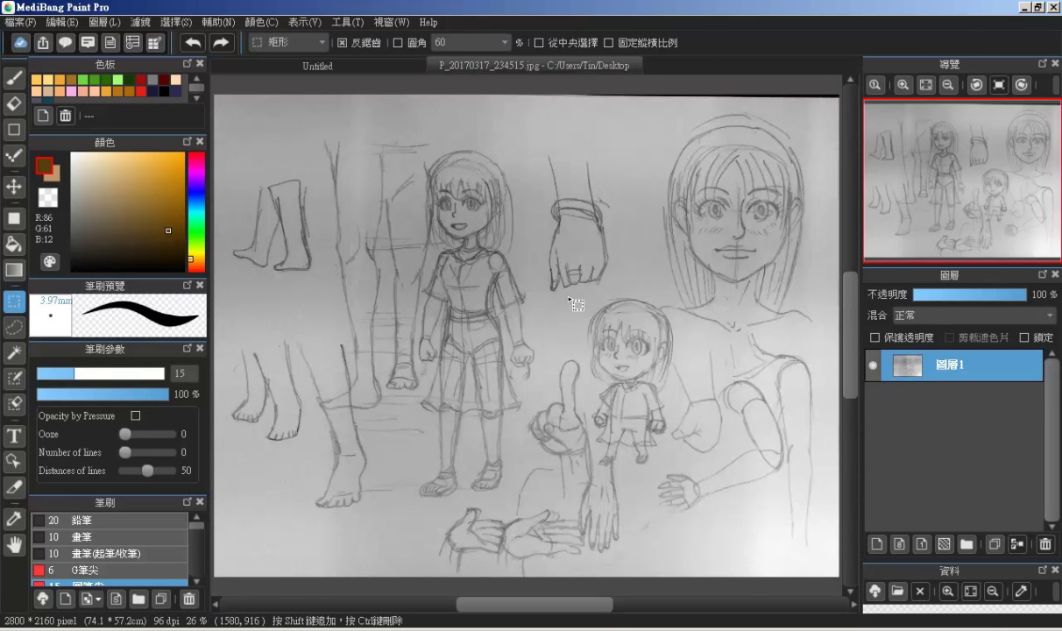
drag(559, 280, 702, 481)
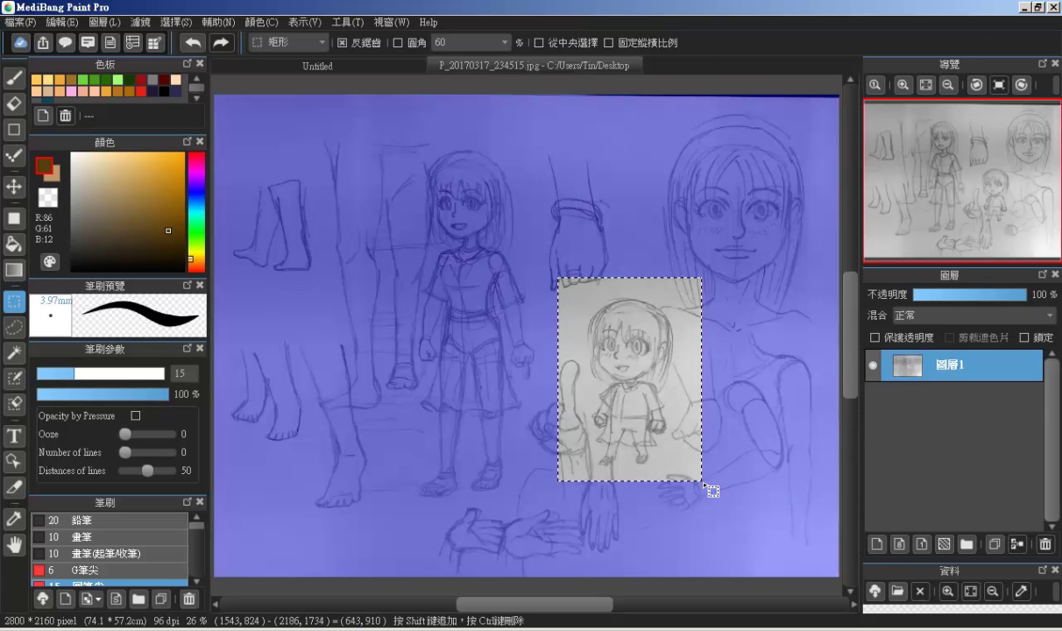
click(60, 22)
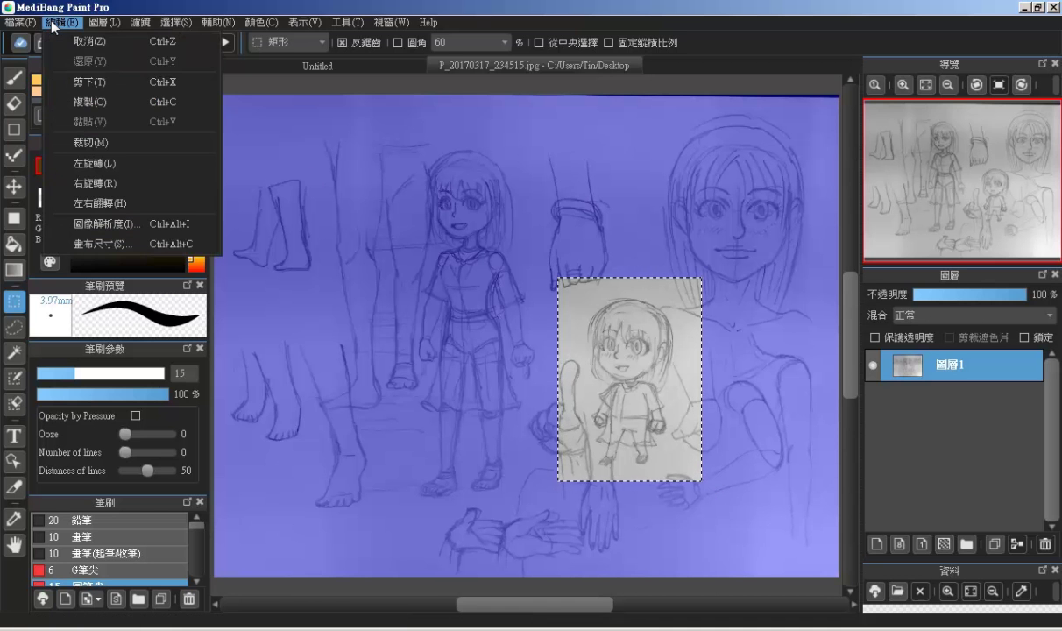
click(85, 93)
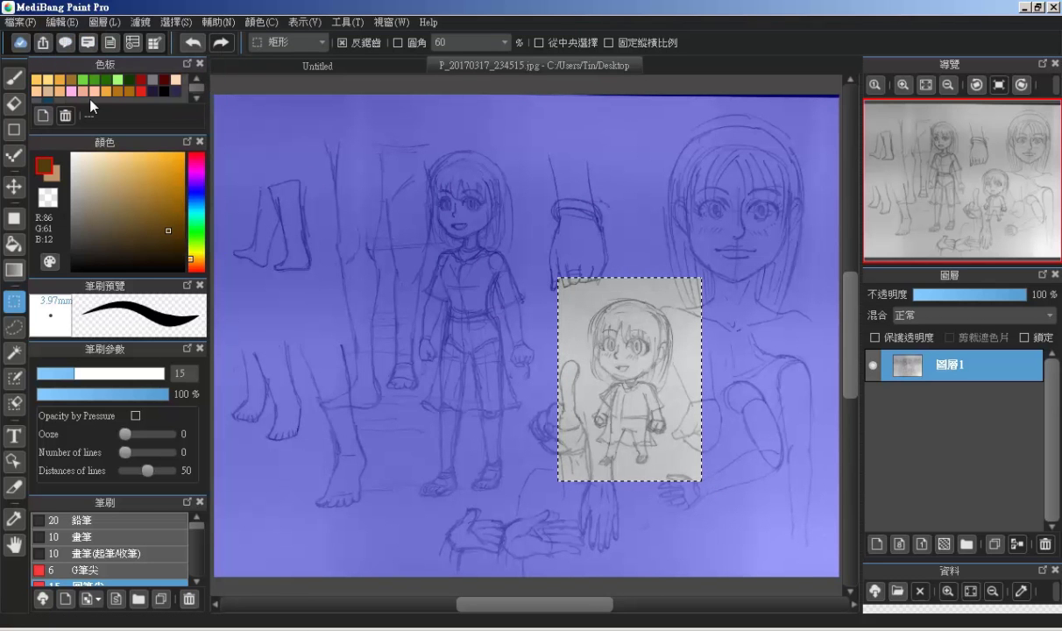
- Paste the copied chibi sketch into the Untitled canvas as a new layer
click(302, 64)
click(59, 22)
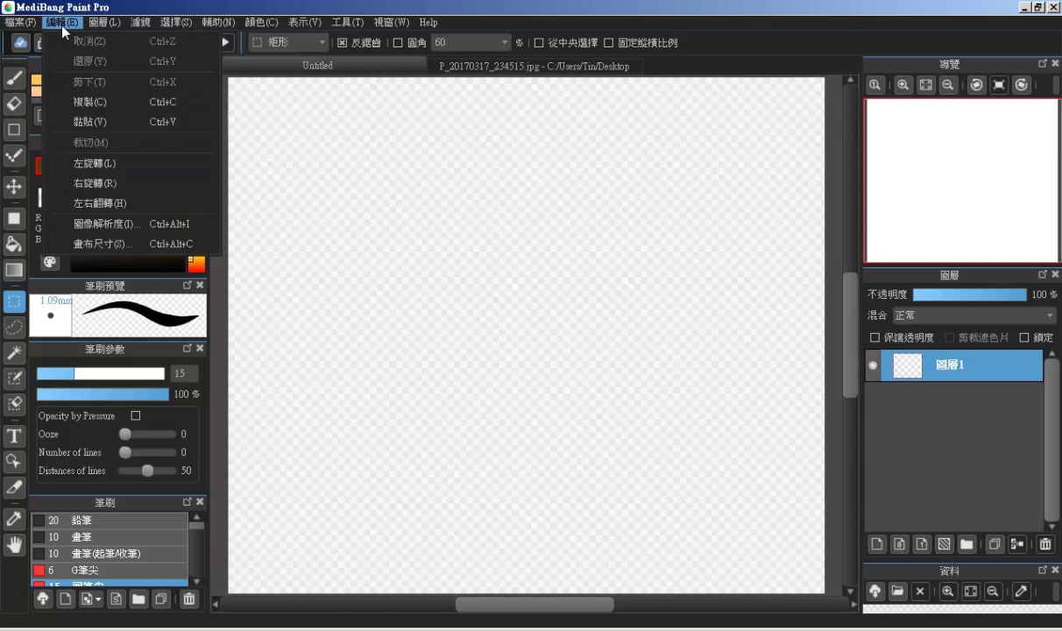
click(82, 119)
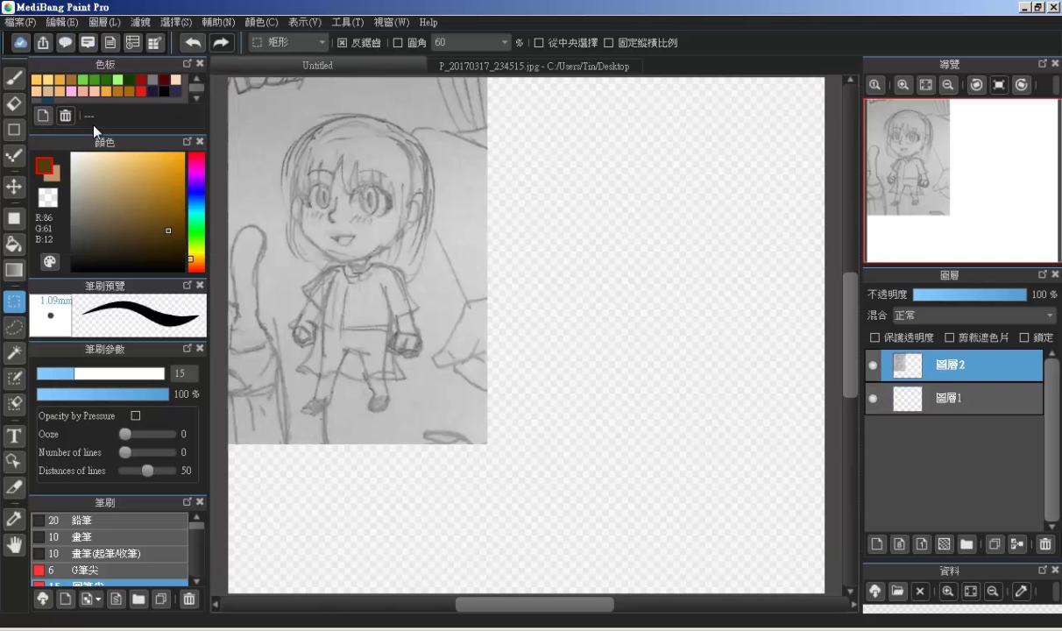
- Center the pasted sketch on the canvas and enlarge it with Transform to nearly fill the canvas height
click(13, 186)
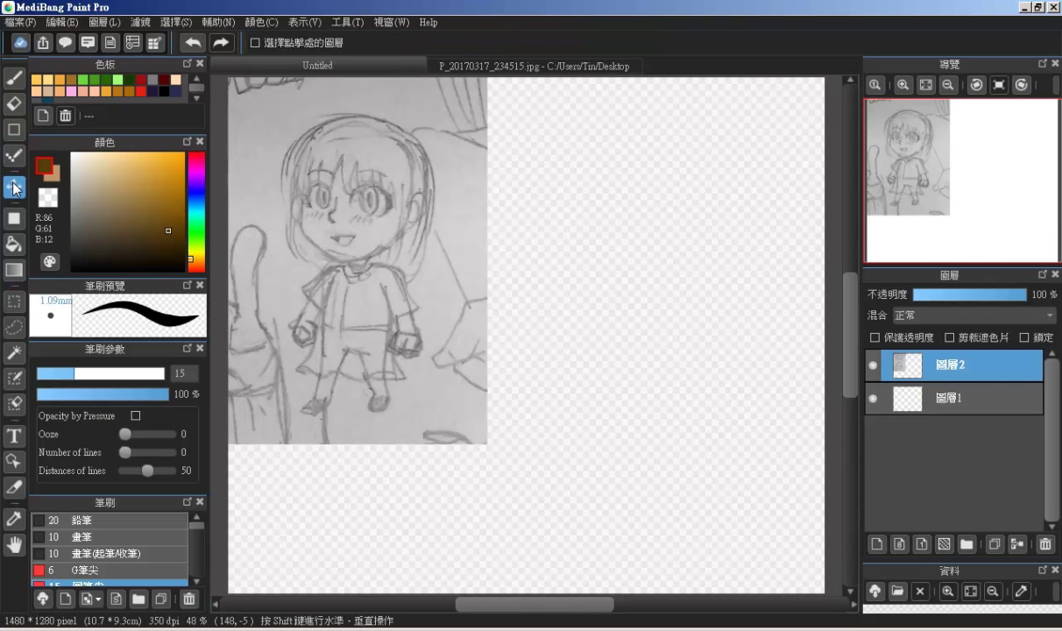
mouse_move(351, 238)
mouse_down()
mouse_move(505, 303)
mouse_move(545, 309)
mouse_move(538, 300)
mouse_up()
click(175, 22)
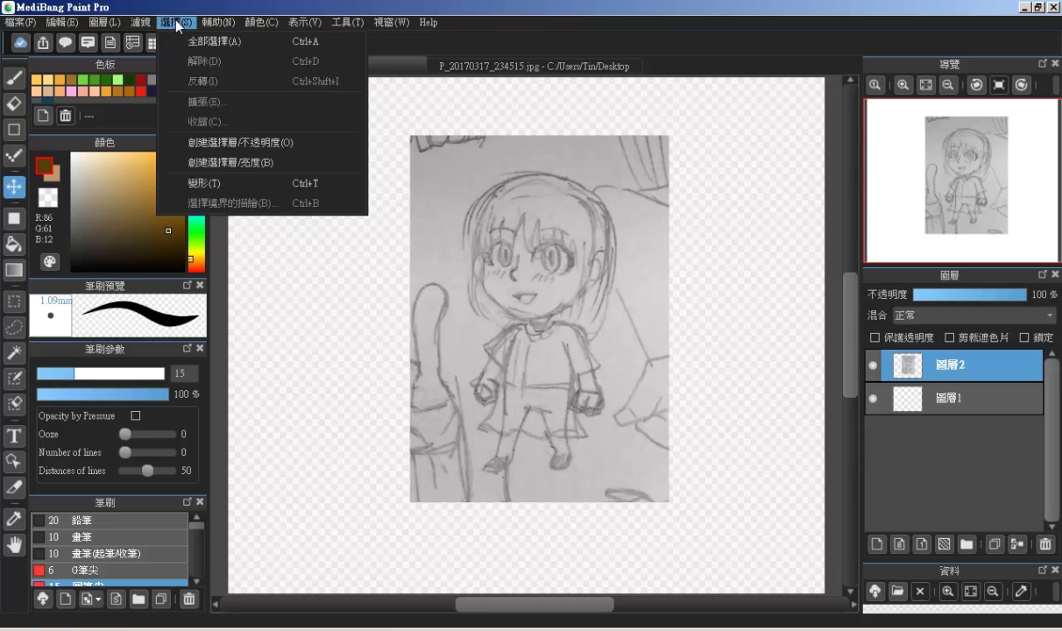
click(205, 183)
scroll(690, 434, down, 1)
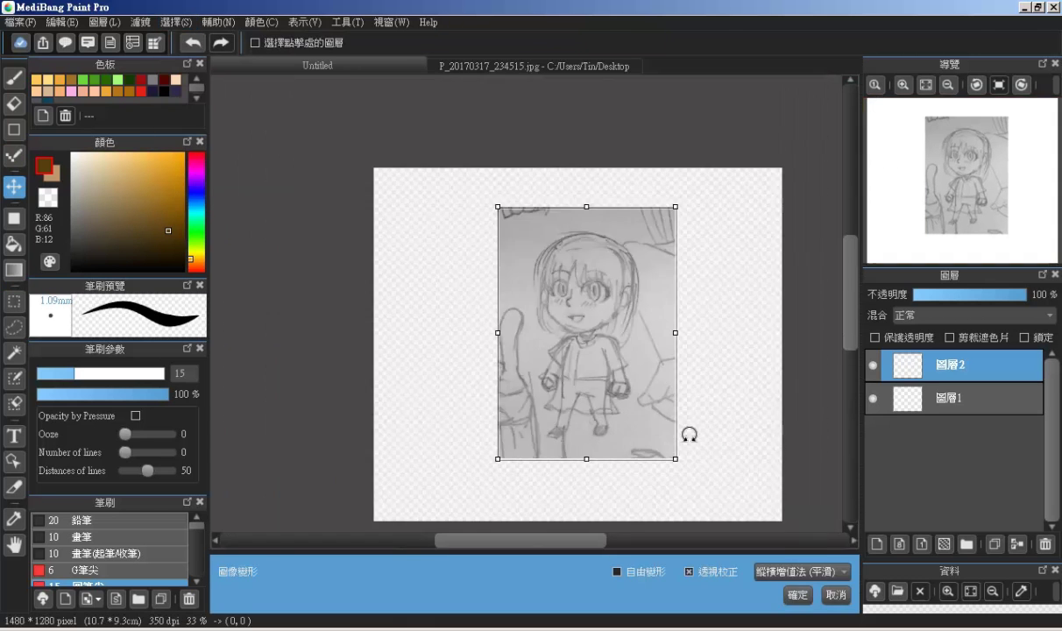
mouse_move(676, 458)
mouse_down()
mouse_move(749, 517)
mouse_move(736, 505)
mouse_up()
click(800, 597)
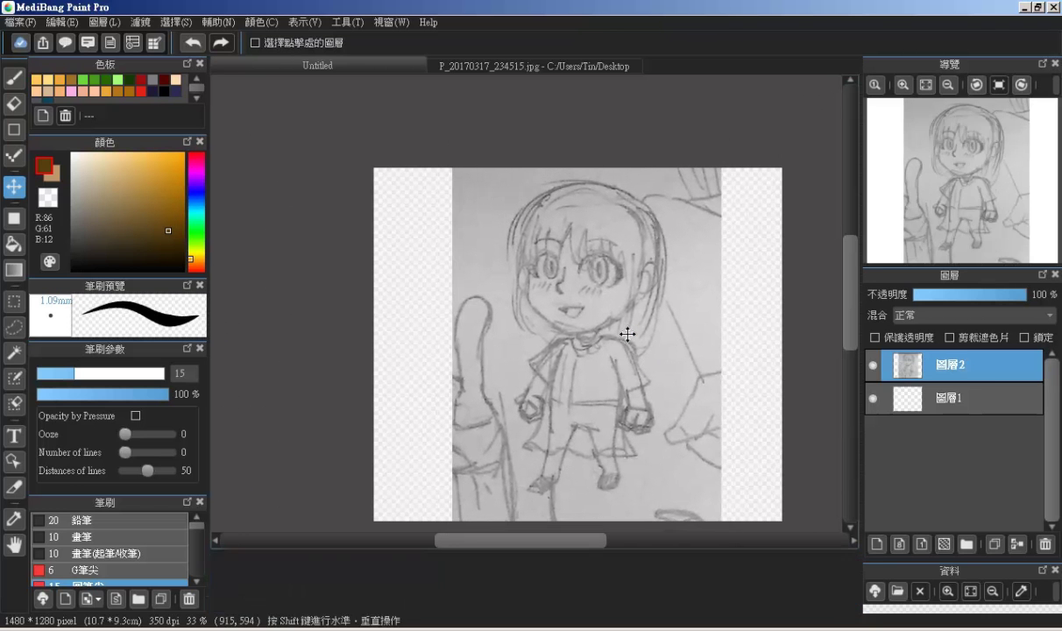
drag(609, 323, 606, 327)
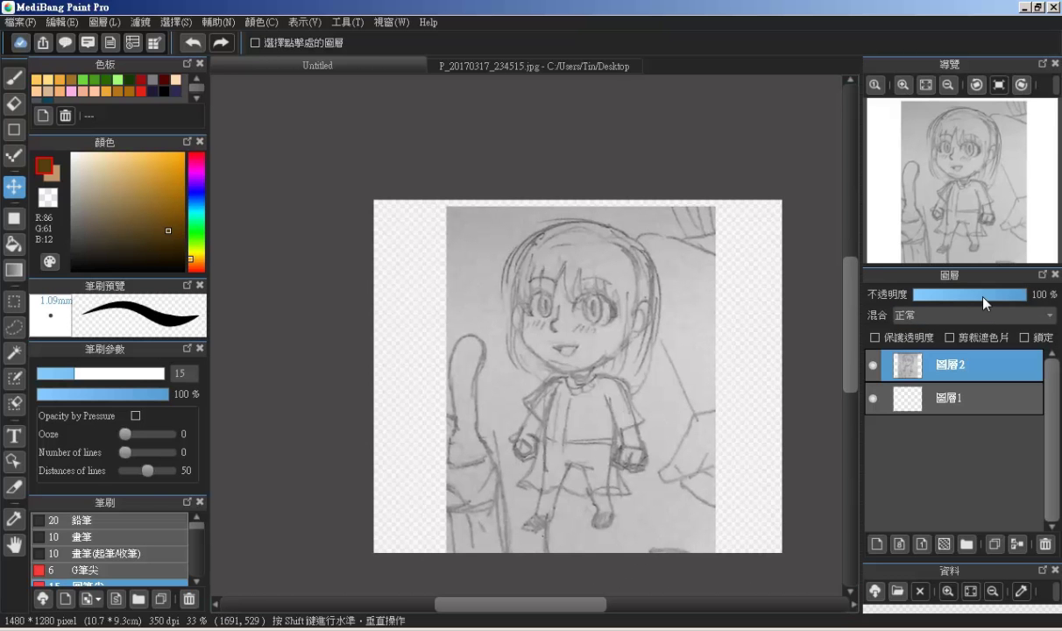
- Set the sketch layer's opacity to 46% and place it beneath the empty 圖層1, leaving 圖層1 active
drag(984, 304, 963, 304)
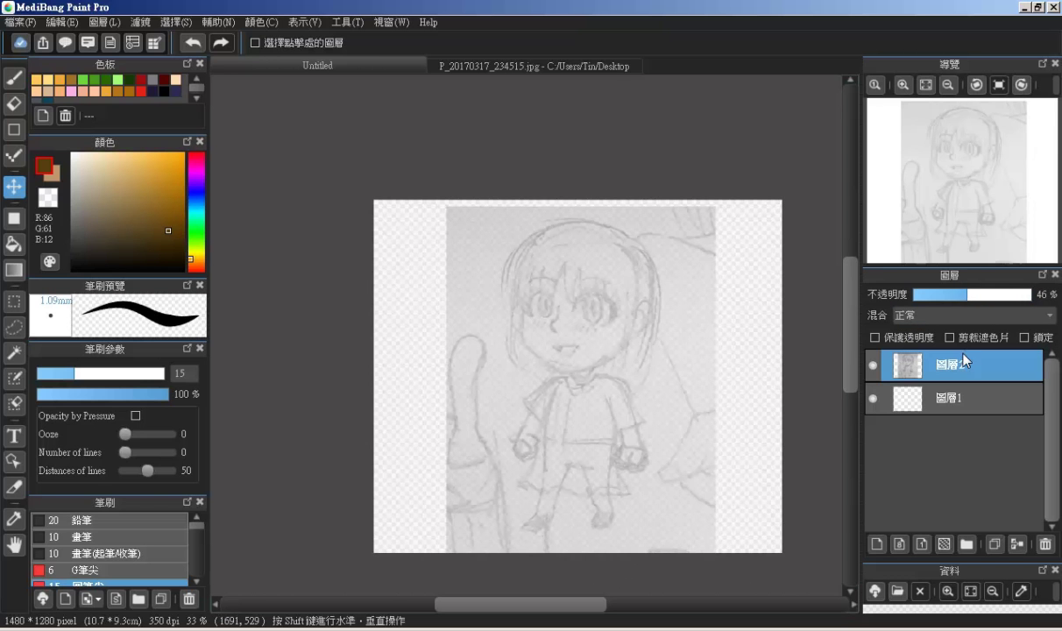
drag(916, 363, 936, 394)
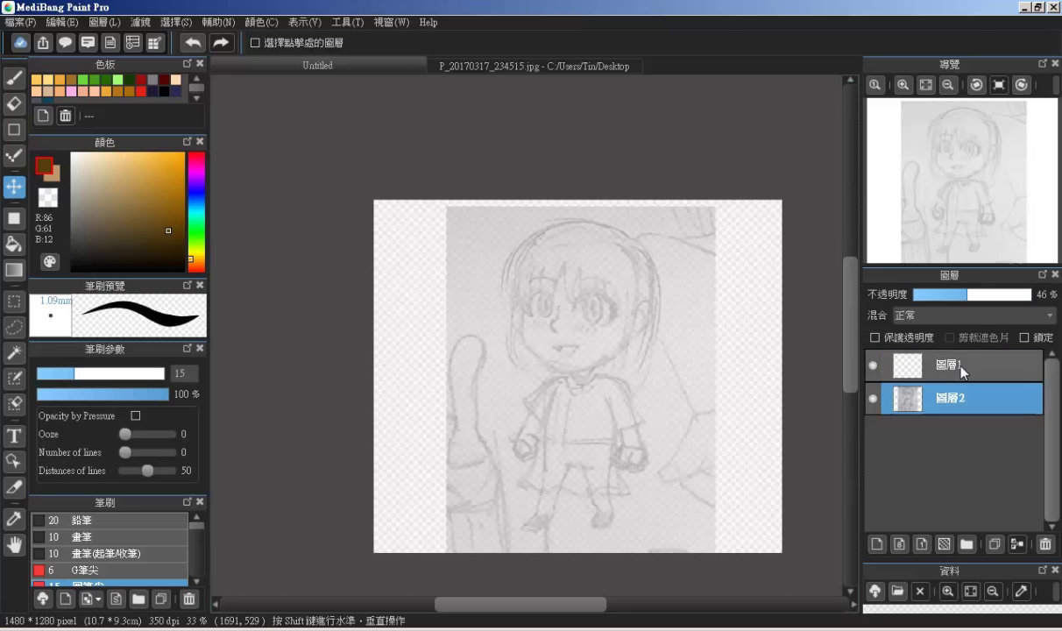
click(962, 367)
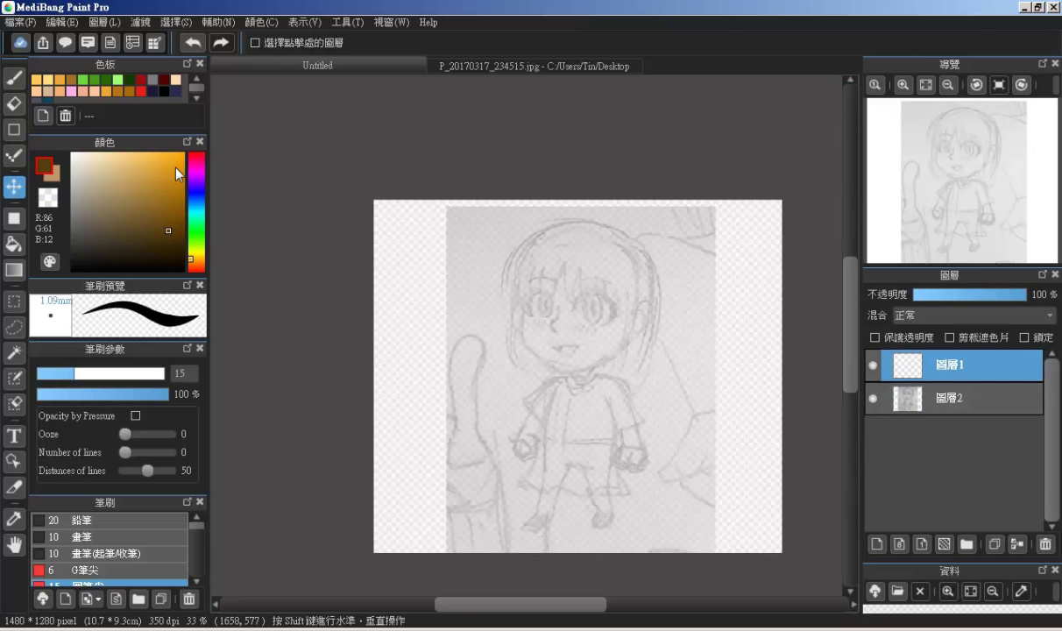
- Draw a black vertical test stroke beside the sketch with the 圓筆尖 brush at size 15
click(14, 77)
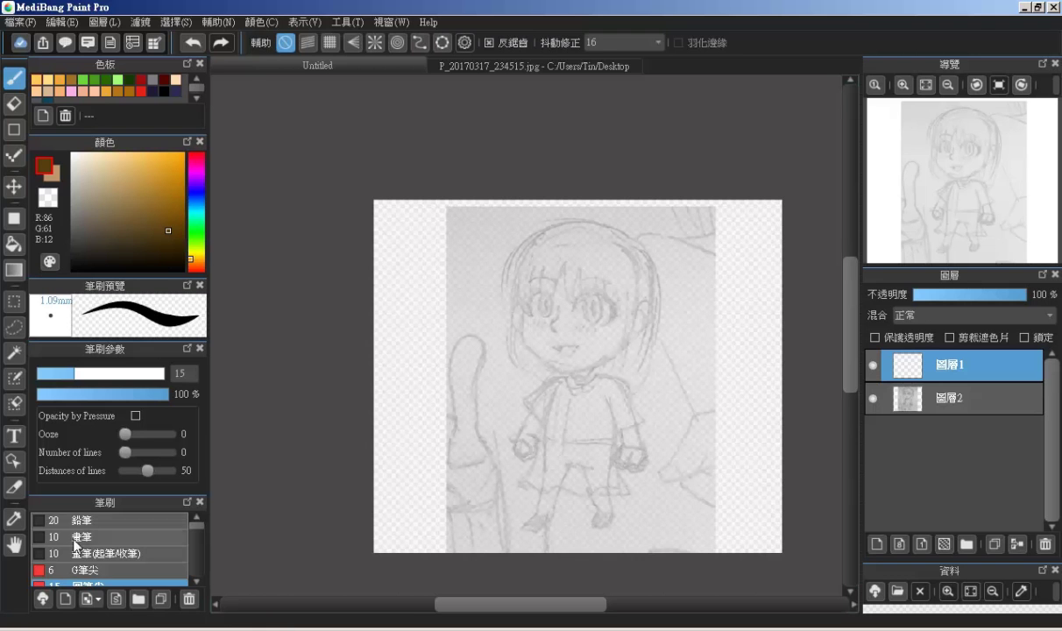
click(83, 578)
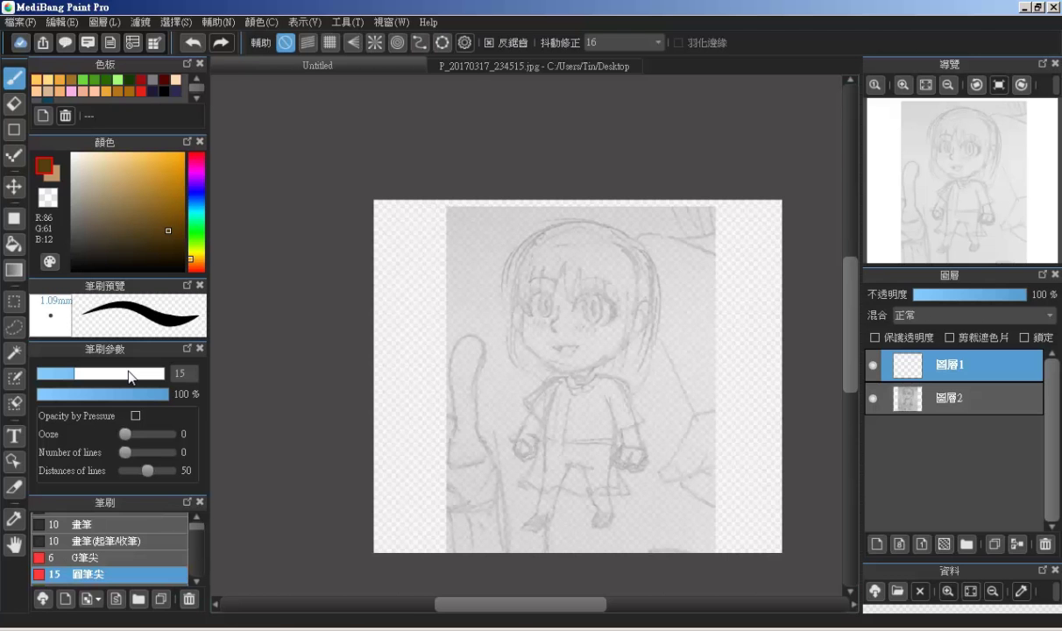
drag(144, 226, 195, 271)
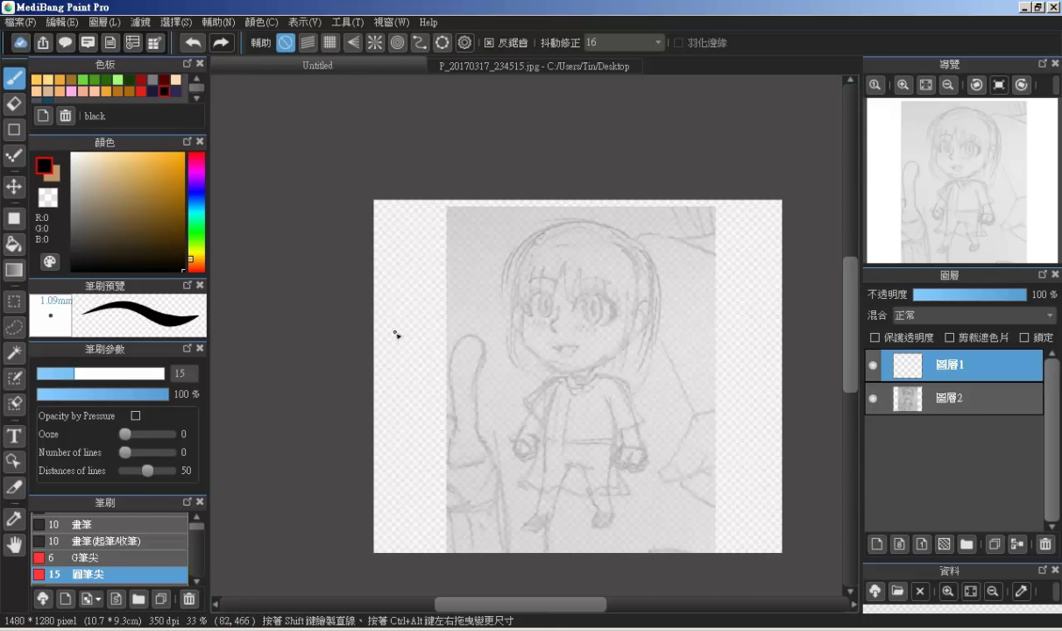
drag(417, 284, 425, 429)
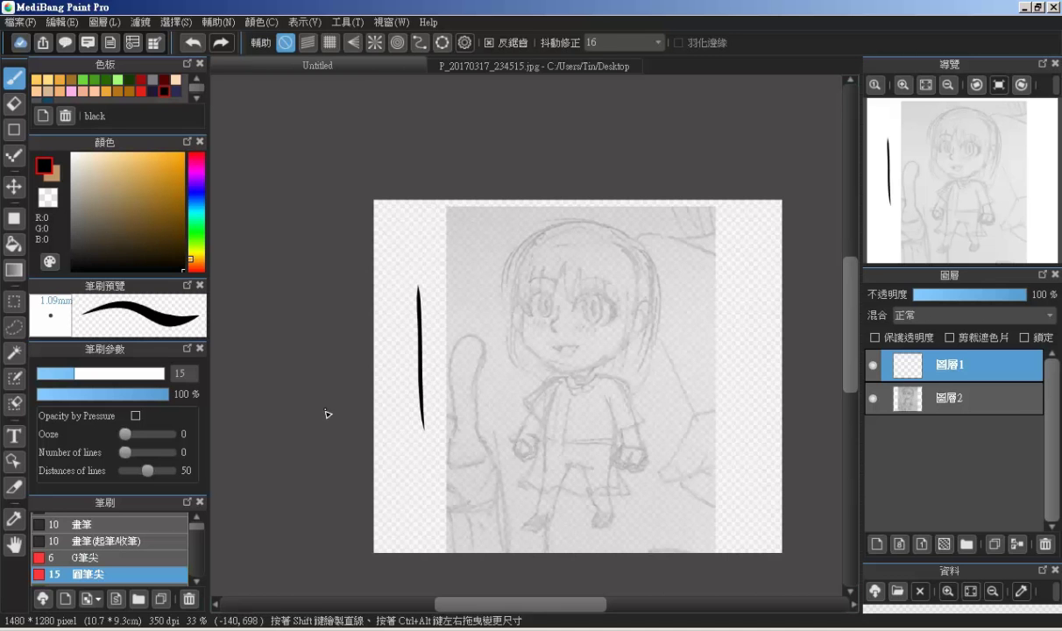
- Draw a second test stroke with the 畫筆 brush at size 10, and set its size to 14.6
click(108, 524)
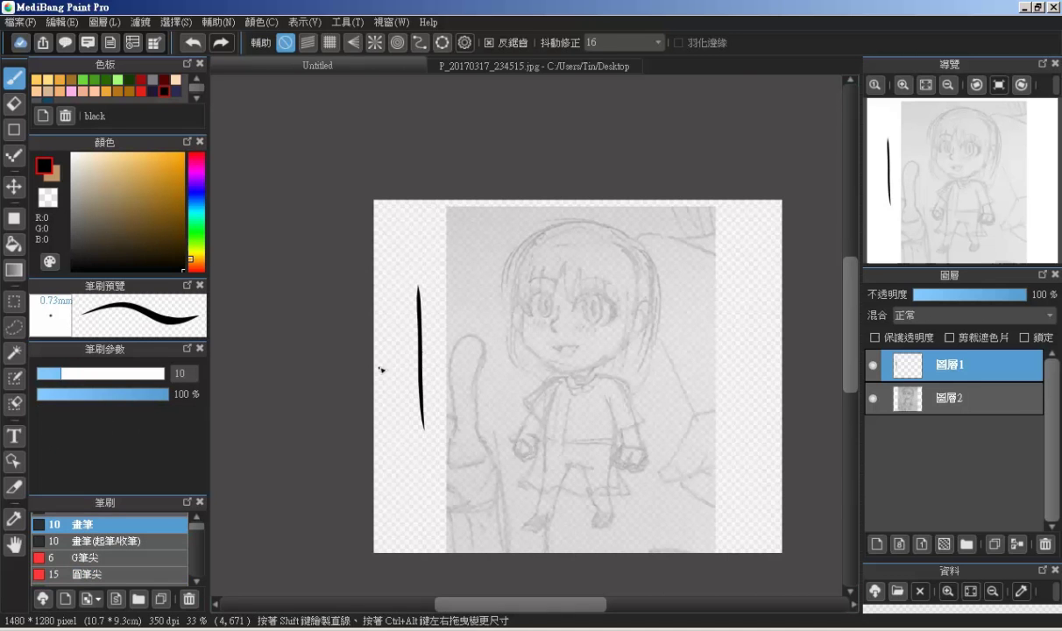
drag(402, 319, 399, 433)
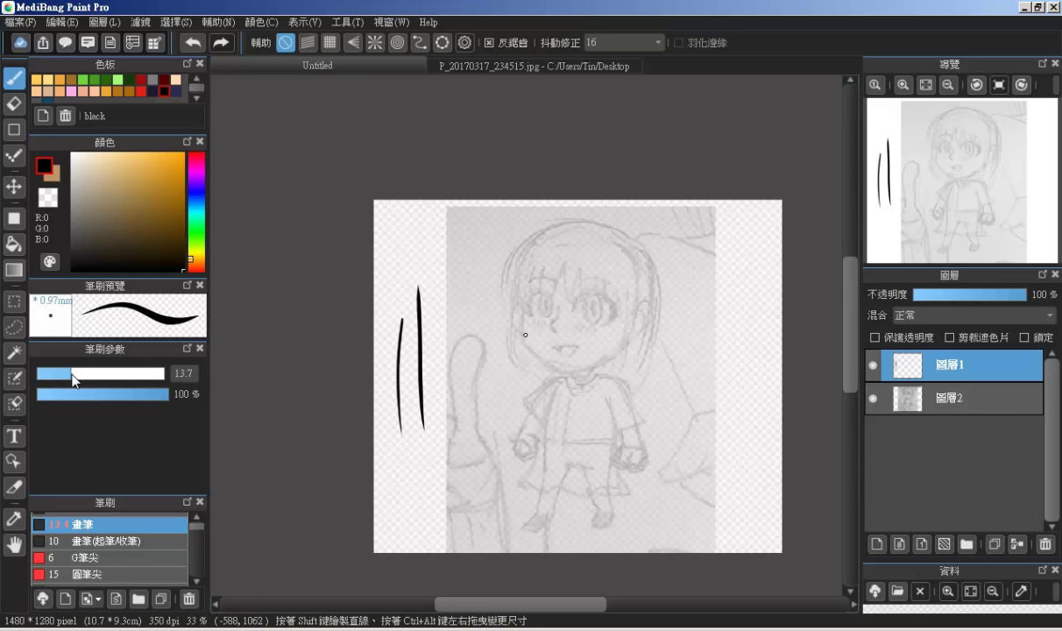
drag(68, 377, 74, 379)
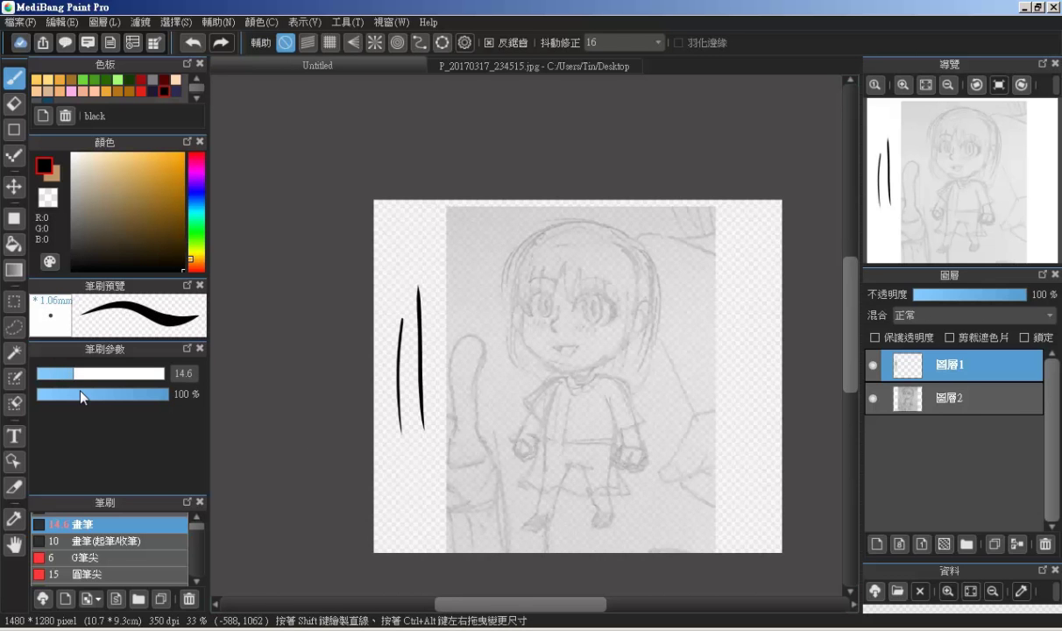
- Trace the lower face outline in black, from one temple around the chin up to the other temple
scroll(552, 296, up, 4)
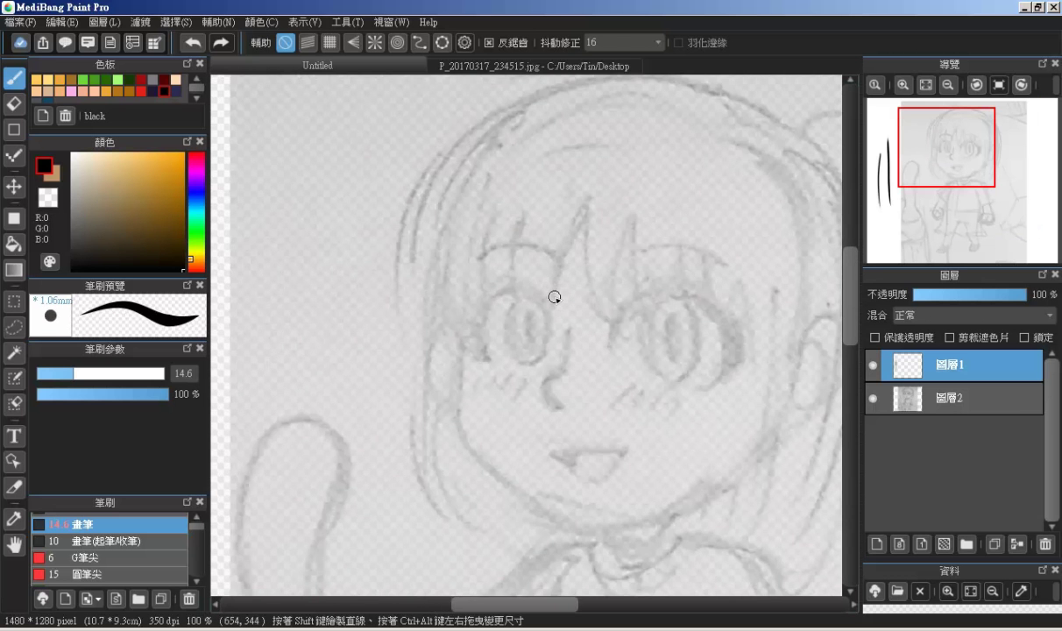
drag(413, 360, 304, 249)
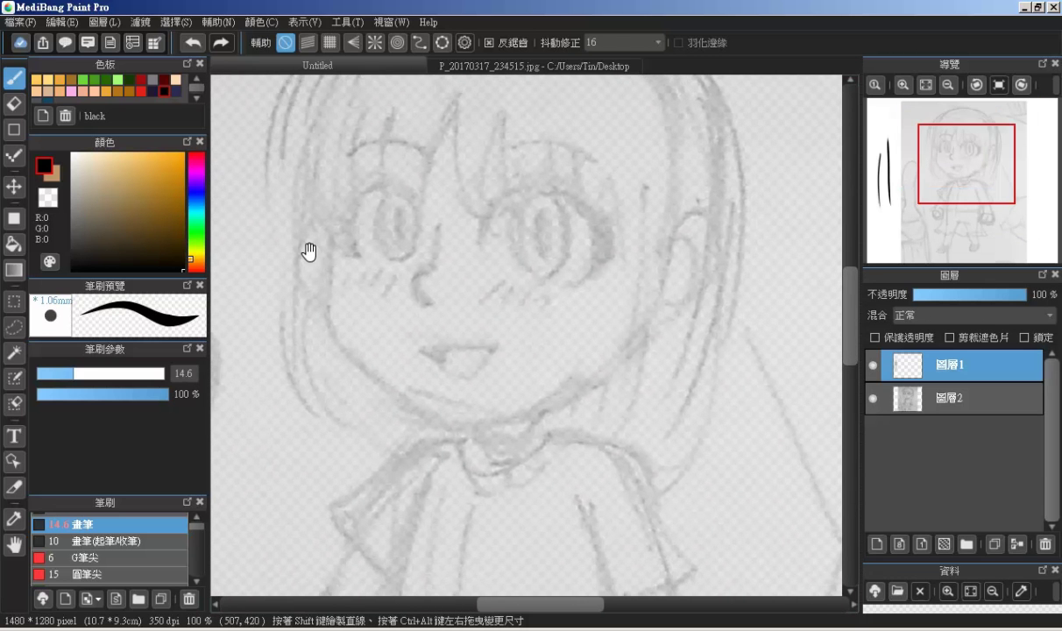
mouse_move(336, 153)
mouse_down()
mouse_move(341, 347)
mouse_move(366, 394)
mouse_move(339, 344)
mouse_move(464, 417)
mouse_up()
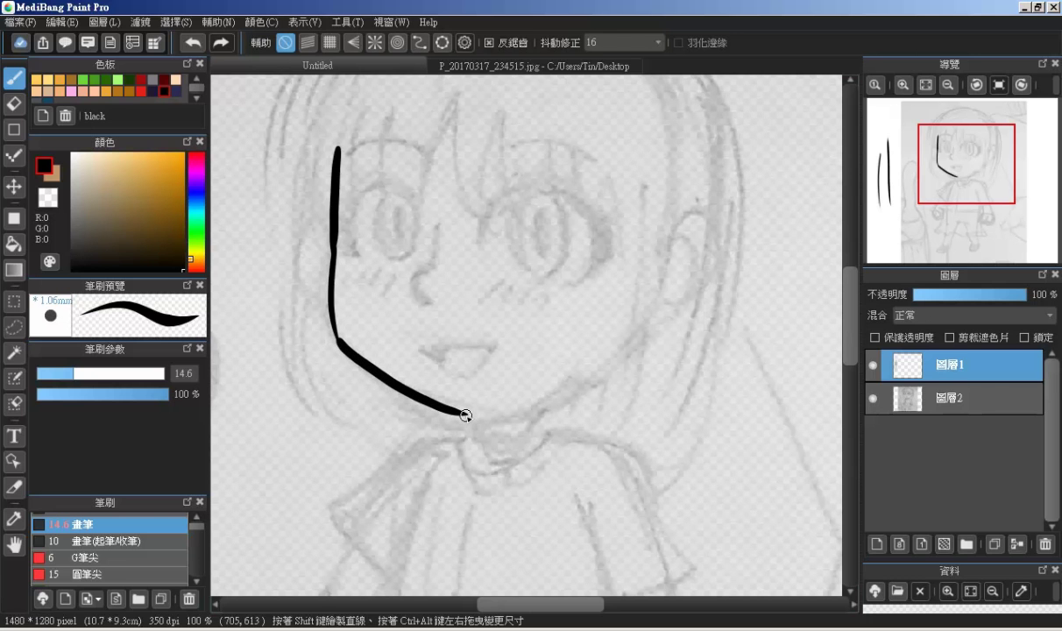
mouse_move(460, 413)
mouse_down()
mouse_move(521, 408)
mouse_move(592, 371)
mouse_move(677, 252)
mouse_up()
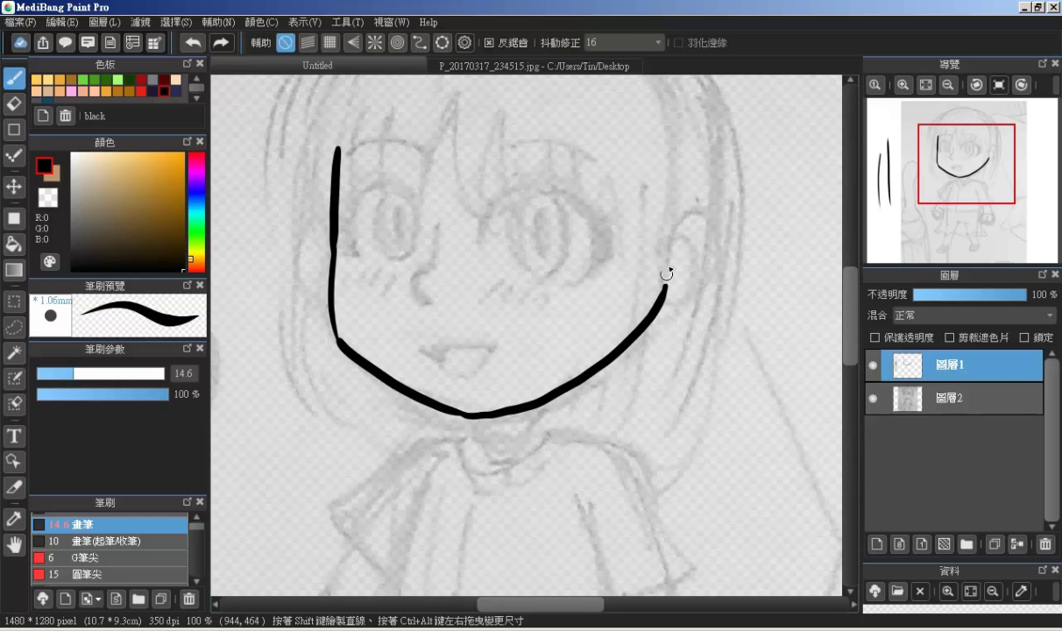
drag(665, 284, 671, 176)
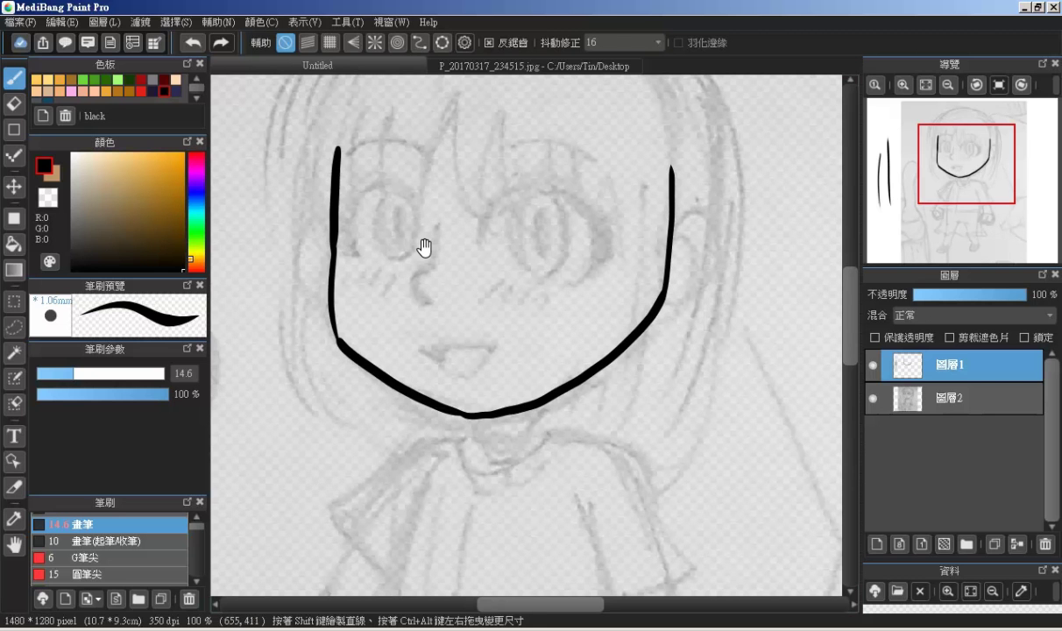
- Close the head outline with two curved strokes running from the crown down to each temple
mouse_move(423, 248)
mouse_down()
mouse_move(456, 317)
mouse_move(541, 201)
mouse_move(478, 245)
mouse_move(454, 391)
mouse_up()
mouse_move(527, 189)
mouse_down()
mouse_move(624, 226)
mouse_move(664, 269)
mouse_move(684, 331)
mouse_up()
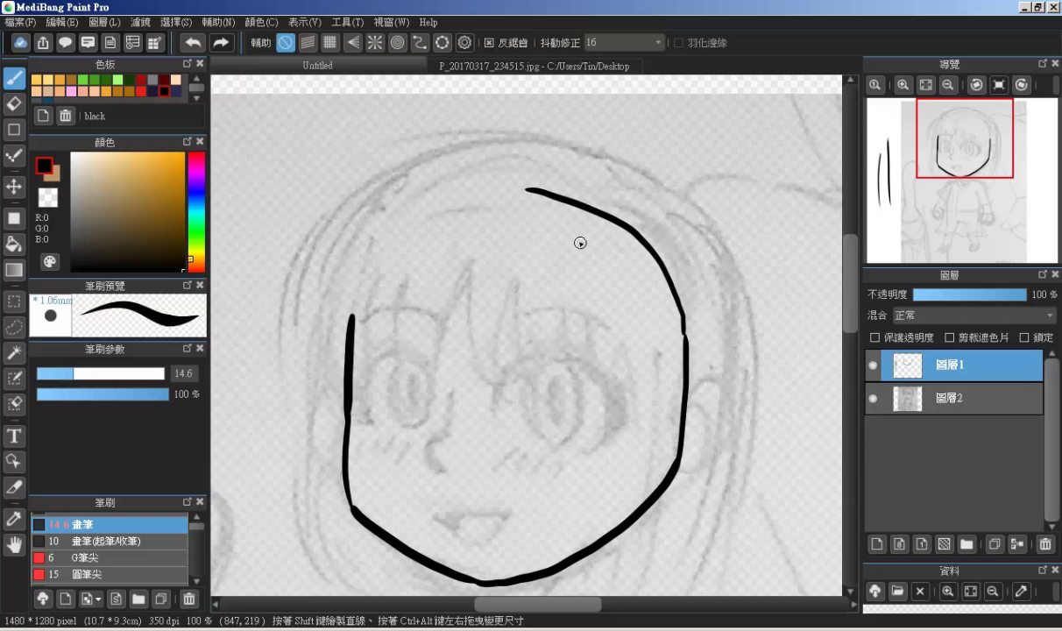
mouse_move(525, 187)
mouse_down()
mouse_move(458, 195)
mouse_move(400, 226)
mouse_move(359, 286)
mouse_move(353, 344)
mouse_up()
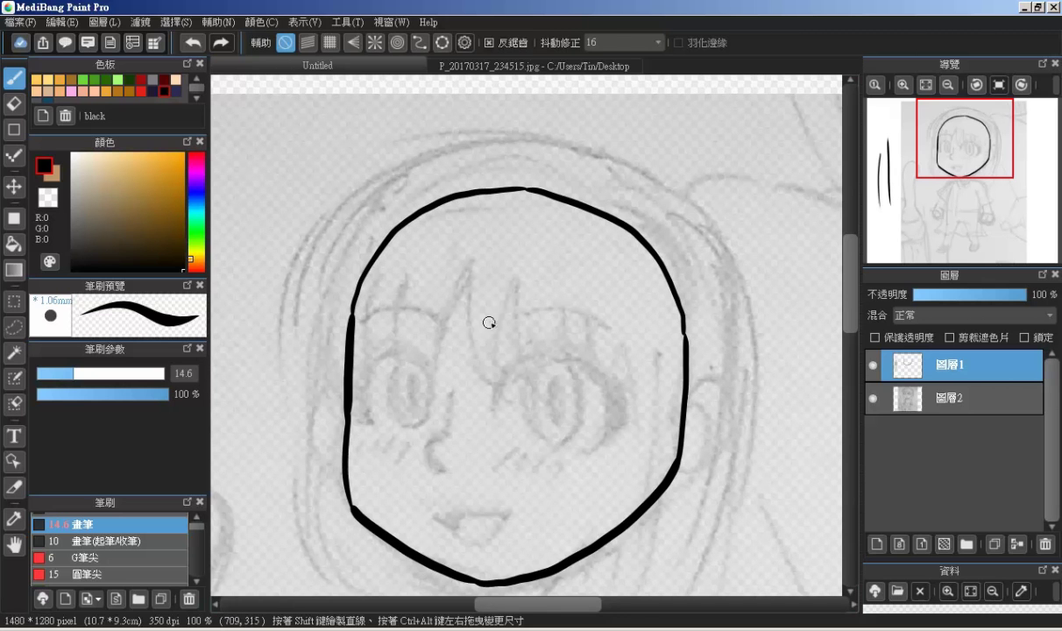
- Draw two short neck lines from the chin down to the collar
drag(508, 360, 514, 146)
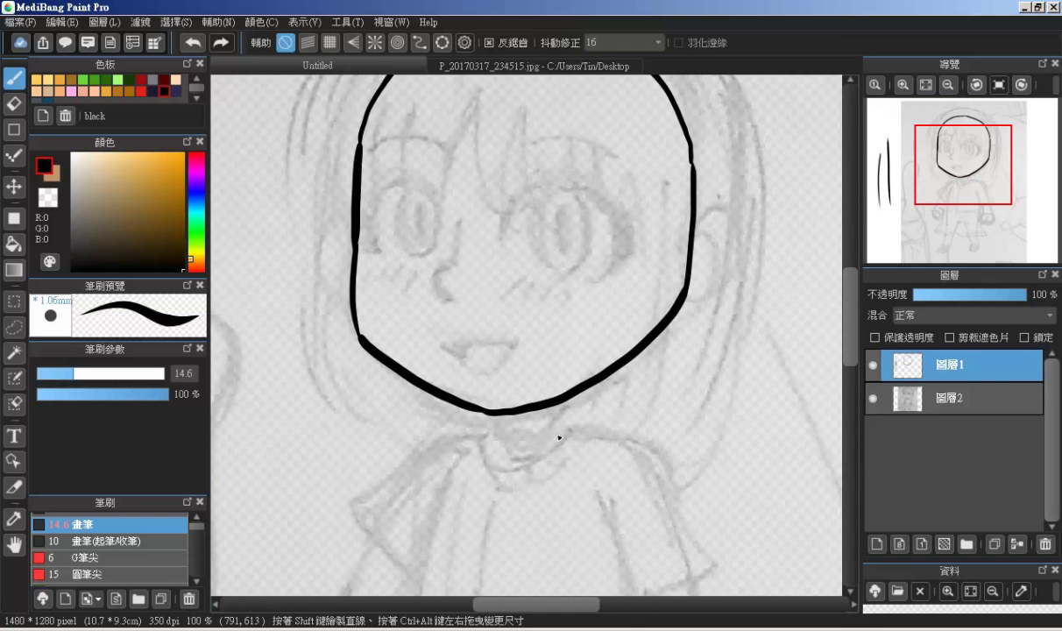
drag(559, 402, 561, 449)
drag(492, 413, 488, 453)
drag(474, 408, 487, 287)
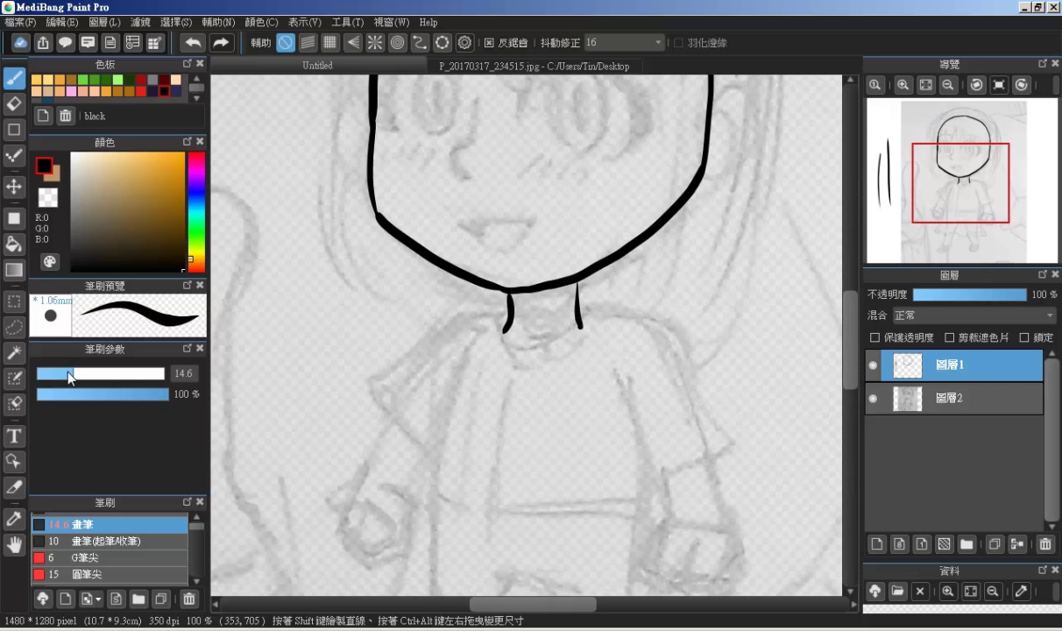
- Set the brush size to 11.5, thicken the neck line on the girl's left, and thin the other neck line with the eraser
drag(67, 377, 65, 376)
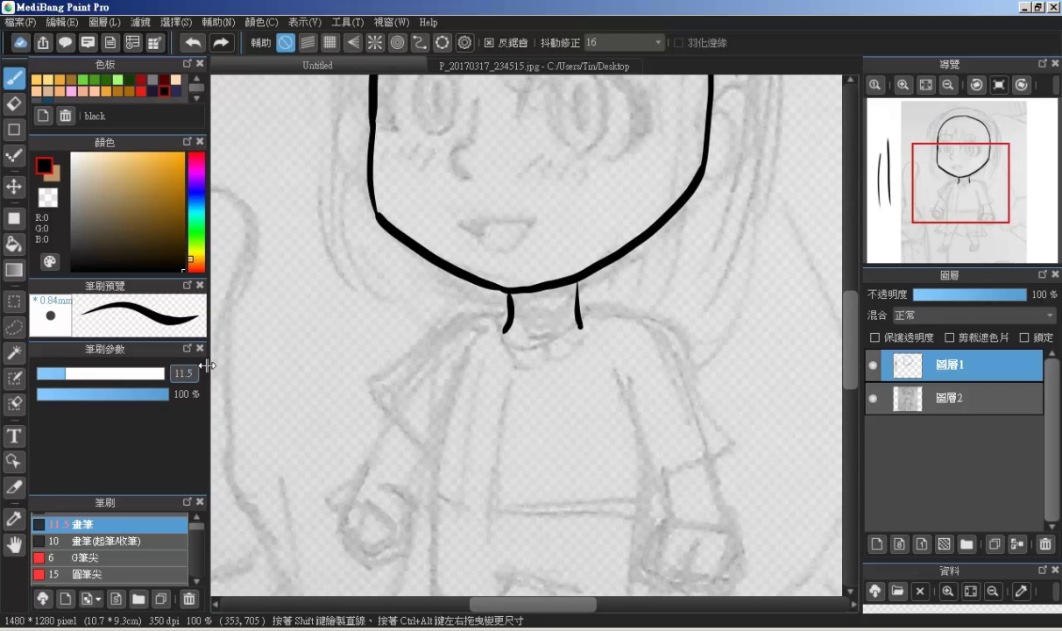
drag(578, 283, 578, 307)
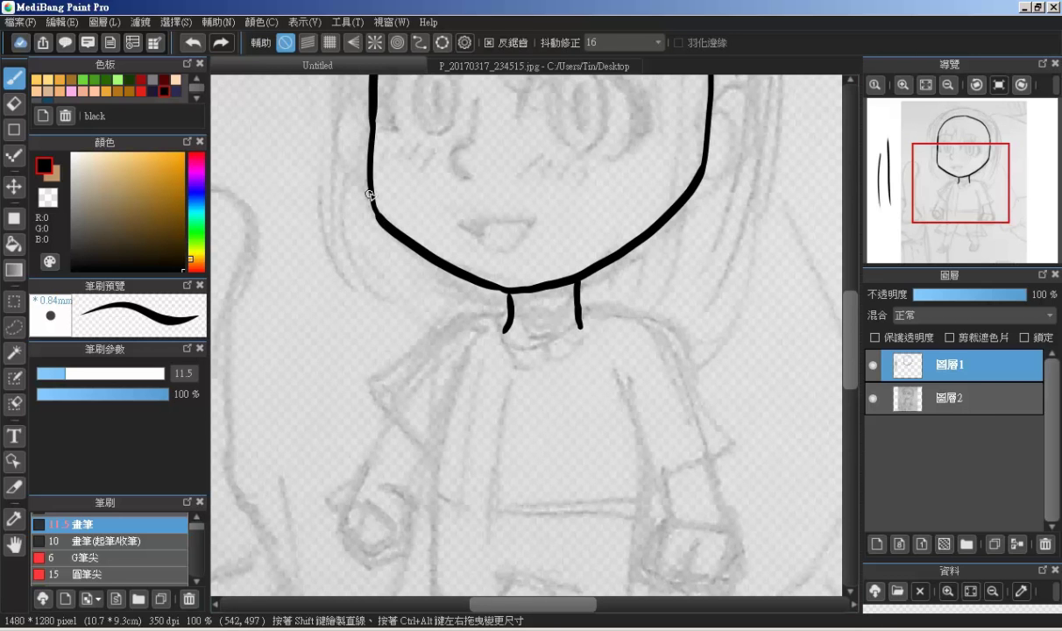
key(e)
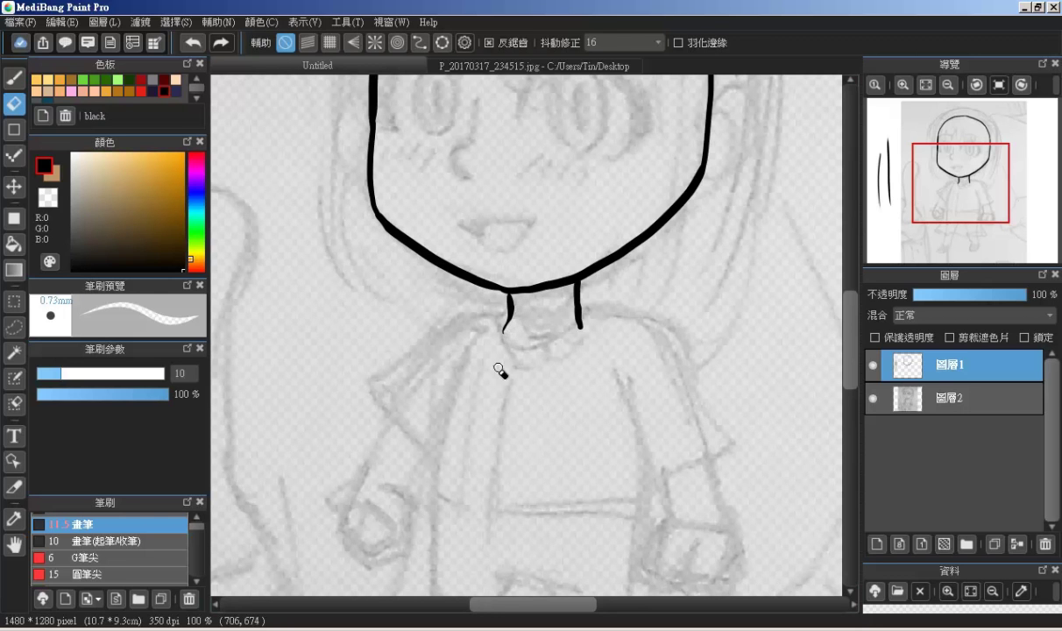
- Trace the girl's left shoulder and outer arm from the neck to the wrist with the brush, plus the inner arm line
click(12, 77)
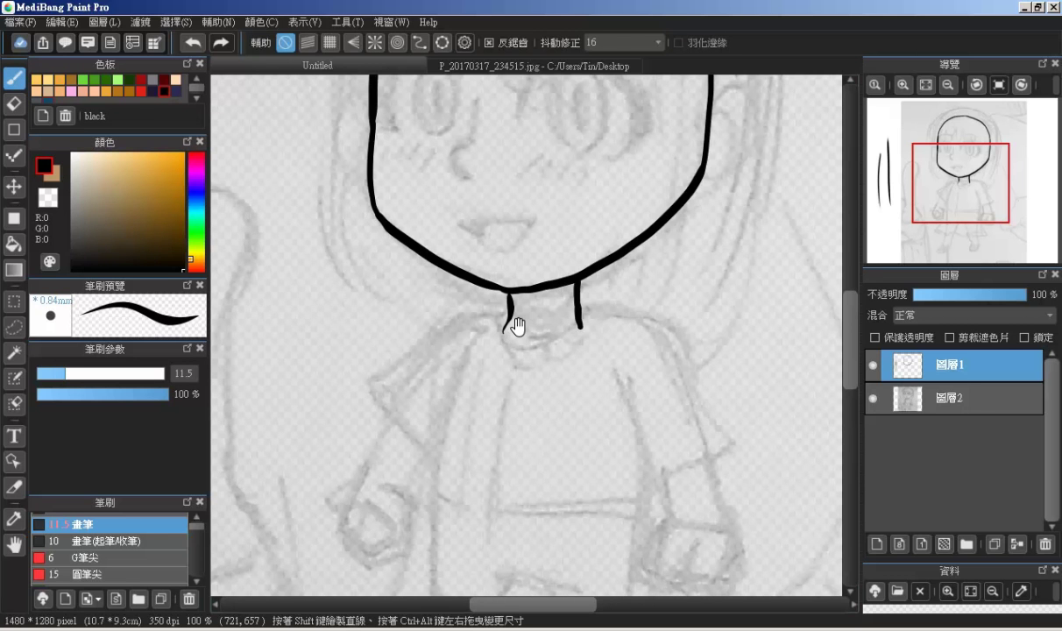
drag(518, 326, 540, 290)
mouse_move(555, 245)
mouse_down()
mouse_move(527, 202)
mouse_move(644, 261)
mouse_move(675, 322)
mouse_move(700, 428)
mouse_up()
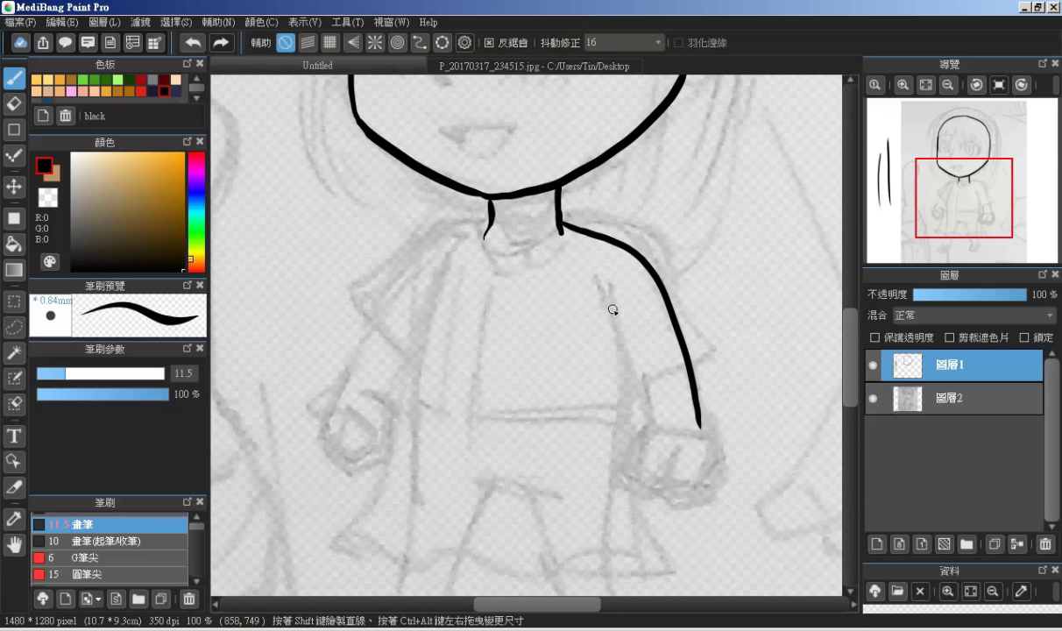
mouse_move(612, 310)
mouse_down()
mouse_move(641, 373)
mouse_move(649, 428)
mouse_up()
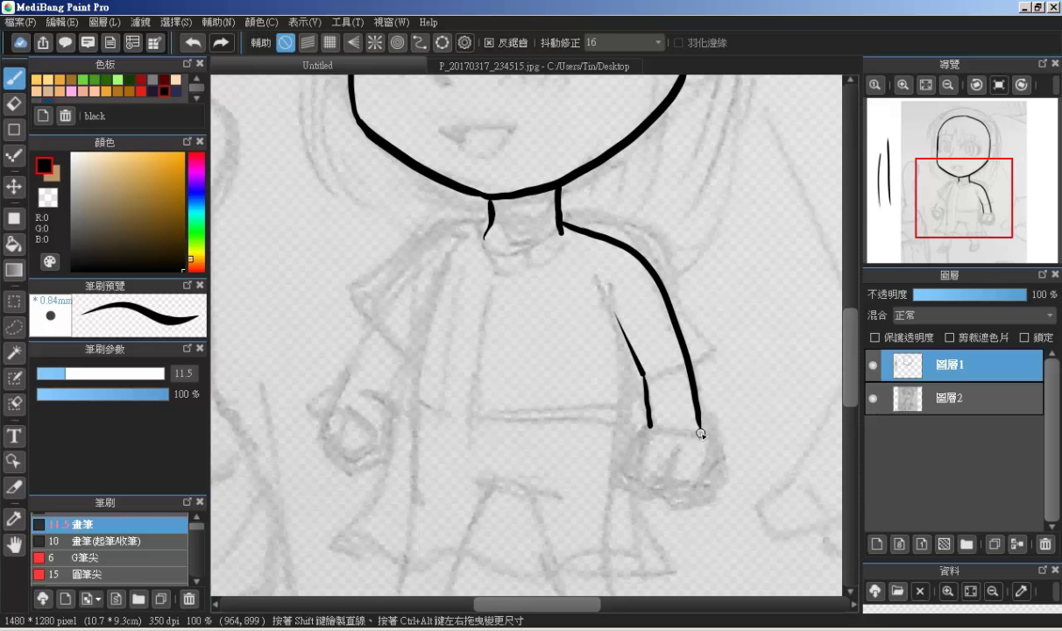
- Outline the girl's left fist below the wrist and add four short finger lines inside it
drag(700, 429, 713, 449)
key(ctrl+z)
mouse_move(710, 459)
mouse_down()
mouse_move(707, 484)
mouse_move(682, 489)
mouse_up()
mouse_move(655, 429)
mouse_down()
mouse_move(631, 432)
mouse_move(630, 452)
mouse_move(636, 477)
mouse_move(659, 493)
mouse_up()
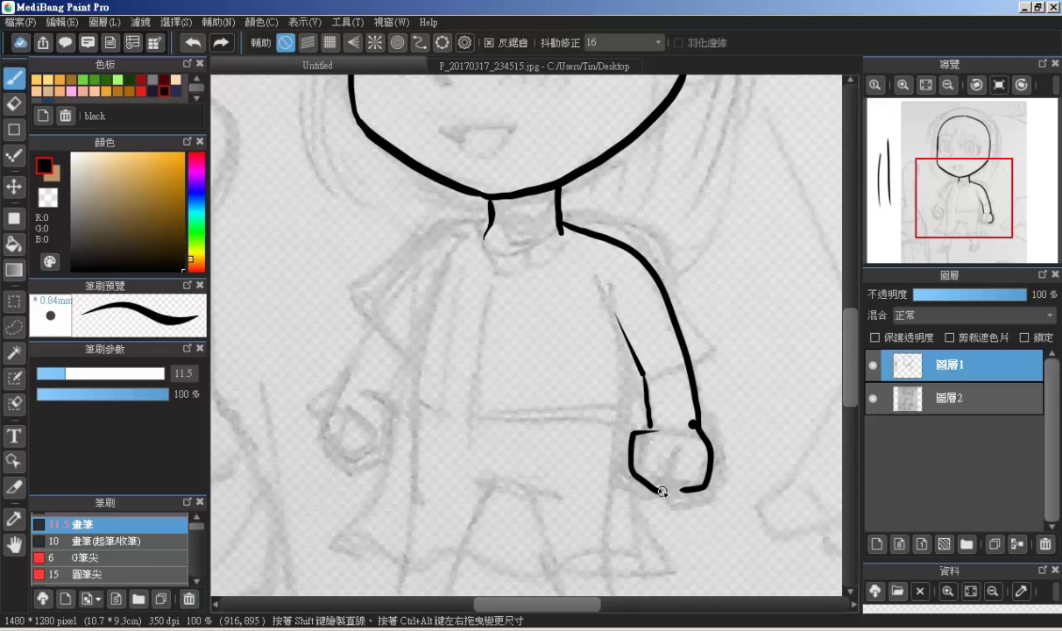
drag(645, 442, 645, 478)
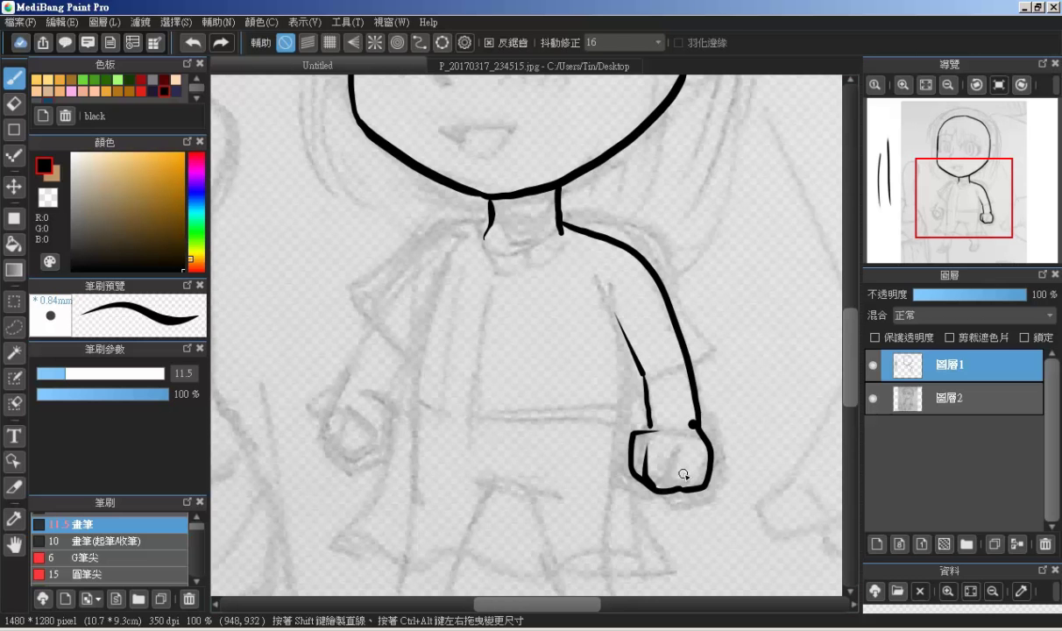
drag(661, 489, 678, 457)
drag(696, 461, 683, 489)
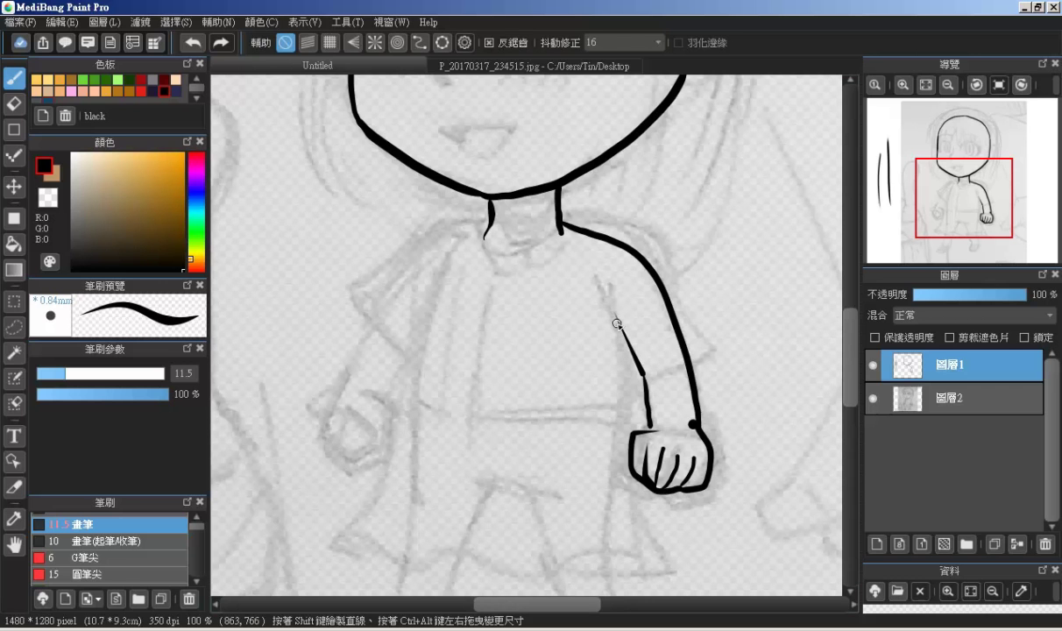
- Trace the torso side from the left armpit down to the hip and draw the short crotch line
drag(620, 322, 611, 495)
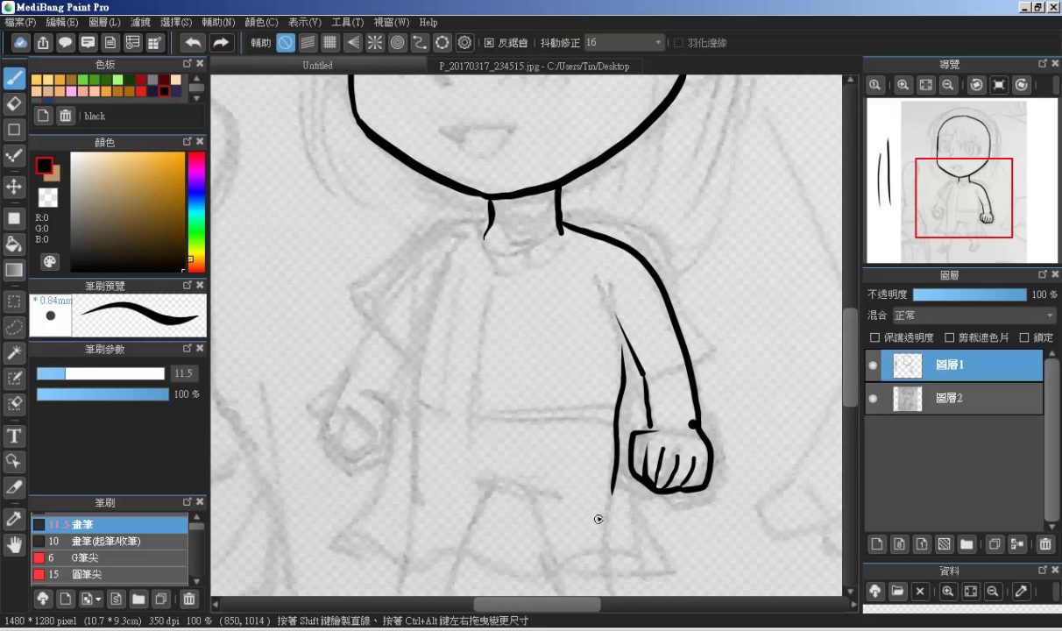
drag(543, 445, 541, 391)
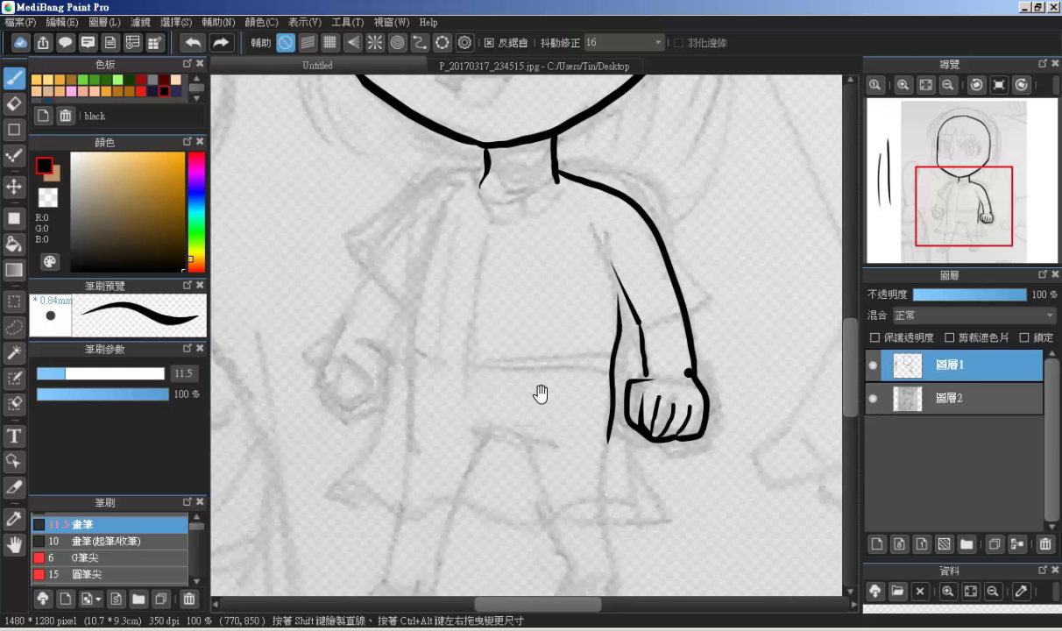
drag(481, 435, 541, 443)
- Trace the girl's left leg with its inner line, rounded foot and outer line up to the hip
scroll(529, 350, down, 2)
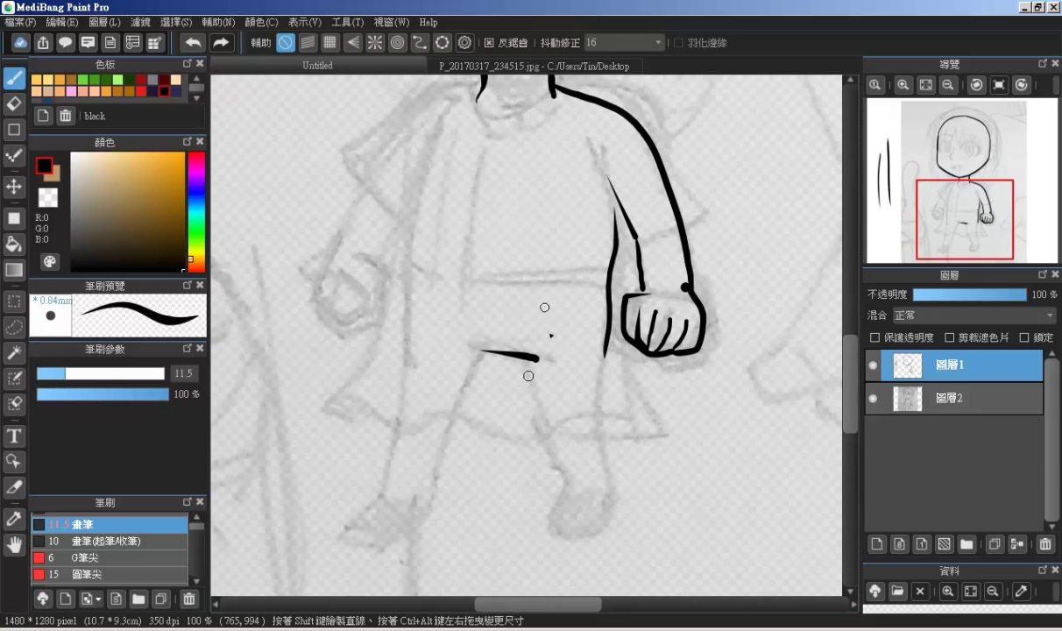
drag(533, 357, 561, 481)
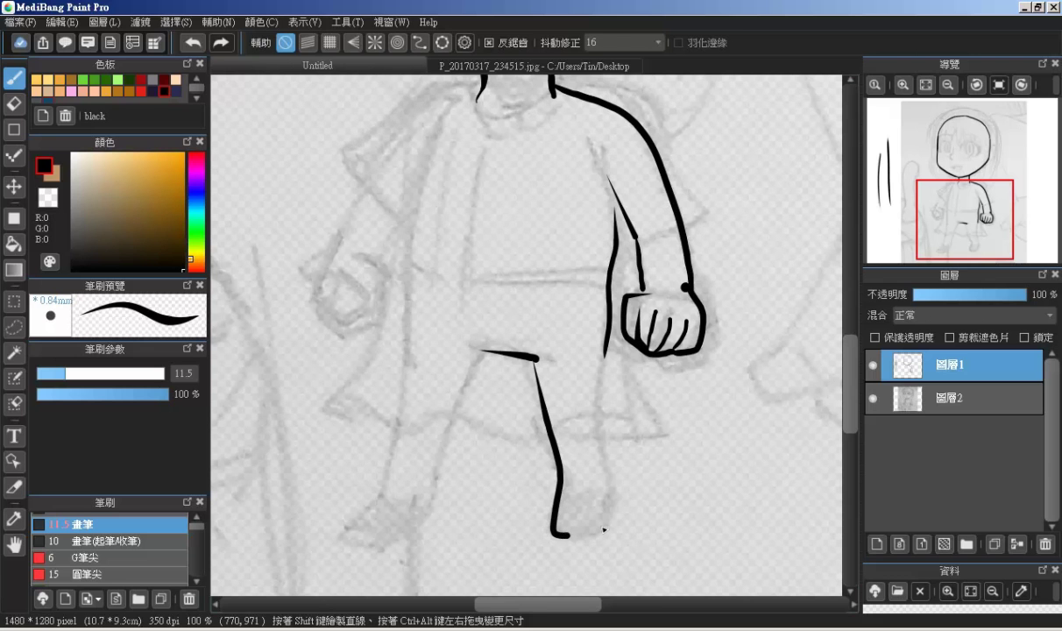
drag(616, 498, 600, 524)
drag(605, 353, 610, 497)
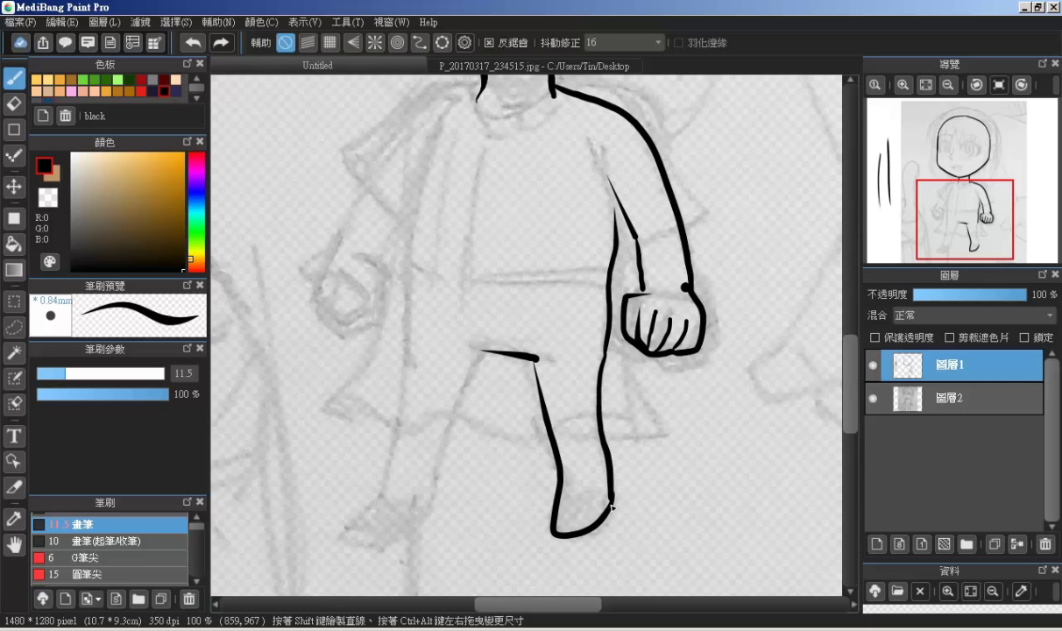
- Trace the girl's right leg with its outer line, inner line from the extended crotch line, and rounded foot
mouse_move(404, 277)
mouse_down()
mouse_move(410, 344)
mouse_move(389, 497)
mouse_up()
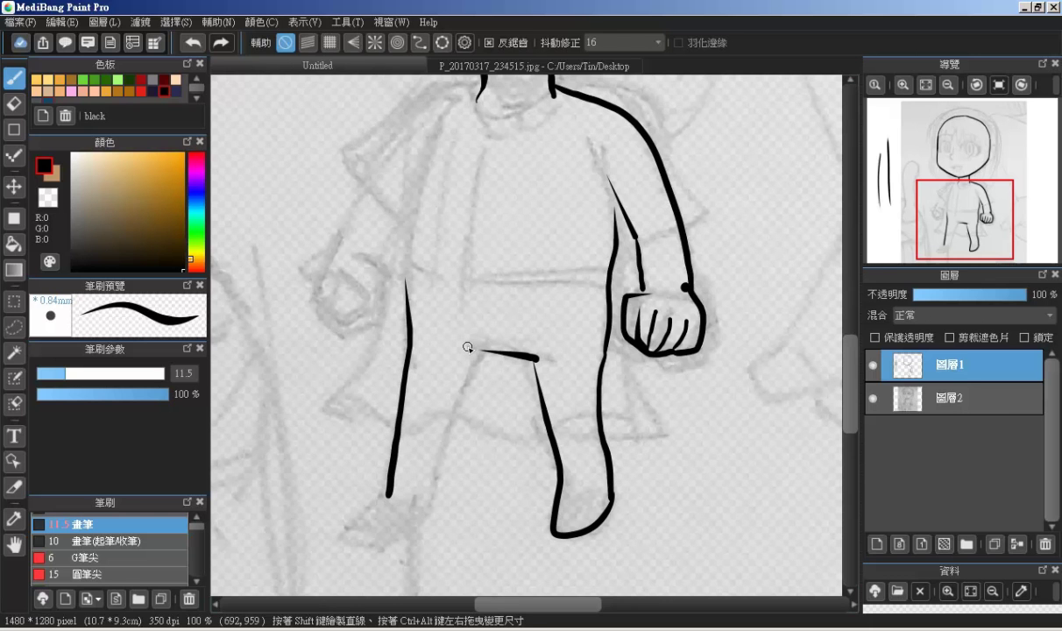
drag(472, 348, 504, 353)
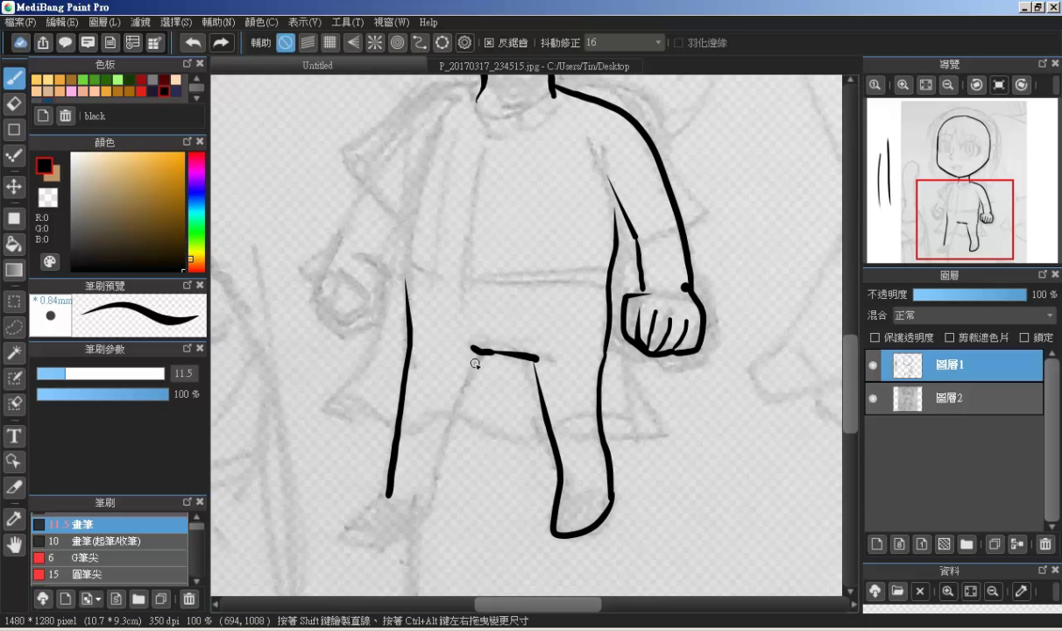
mouse_move(487, 353)
mouse_down()
mouse_move(457, 401)
mouse_move(434, 496)
mouse_move(418, 519)
mouse_move(396, 526)
mouse_up()
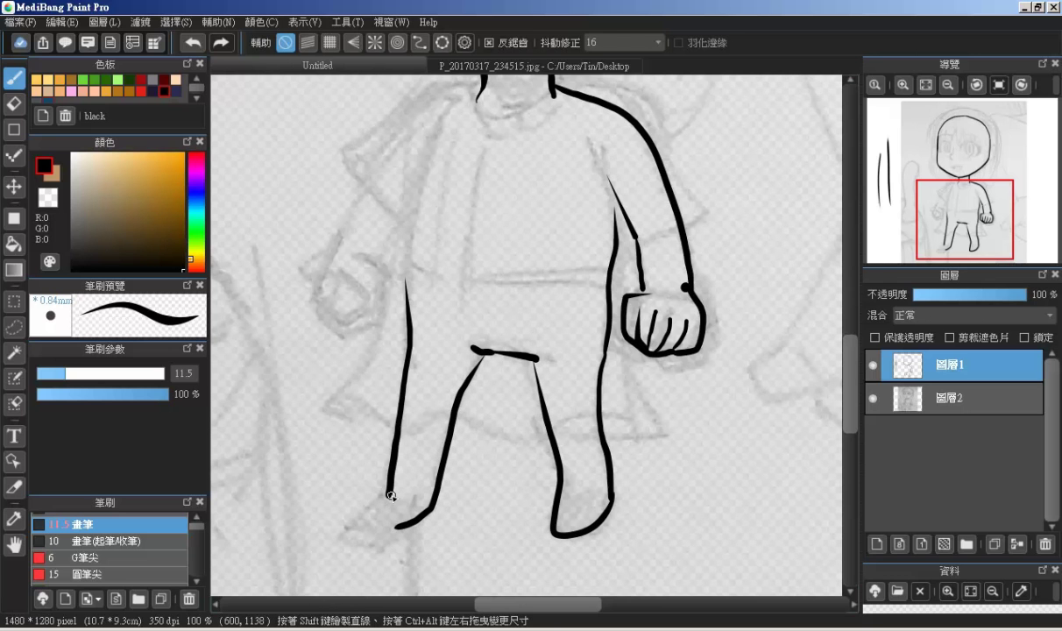
mouse_move(393, 497)
mouse_down()
mouse_move(364, 515)
mouse_move(385, 526)
mouse_move(419, 519)
mouse_up()
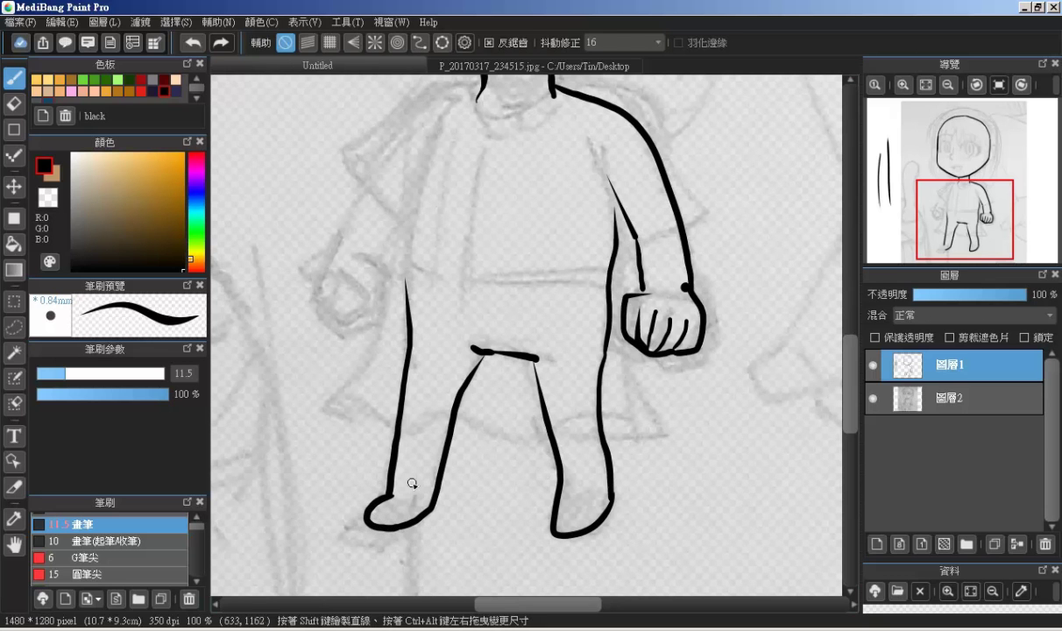
- Extend the torso side up to the right armpit and trace the outer and inner lines of the girl's right arm
drag(444, 318, 460, 393)
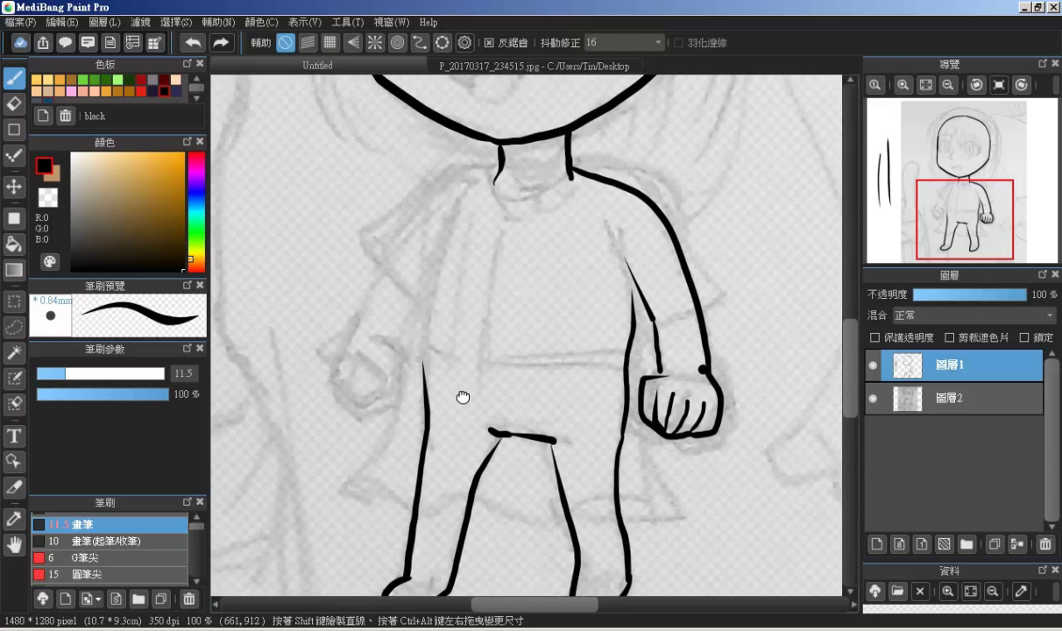
drag(451, 291, 435, 405)
mouse_move(513, 211)
mouse_down()
mouse_move(473, 222)
mouse_move(436, 254)
mouse_move(362, 391)
mouse_move(368, 443)
mouse_up()
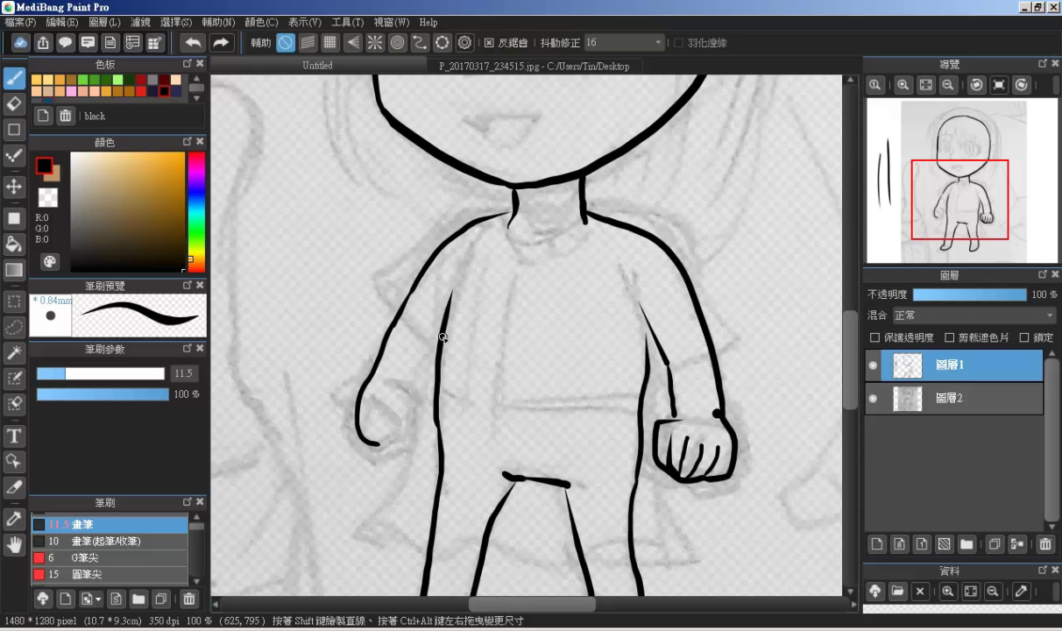
drag(437, 344, 408, 405)
- Close the outline of the girl's right fist and add short finger lines inside it
drag(400, 406, 430, 420)
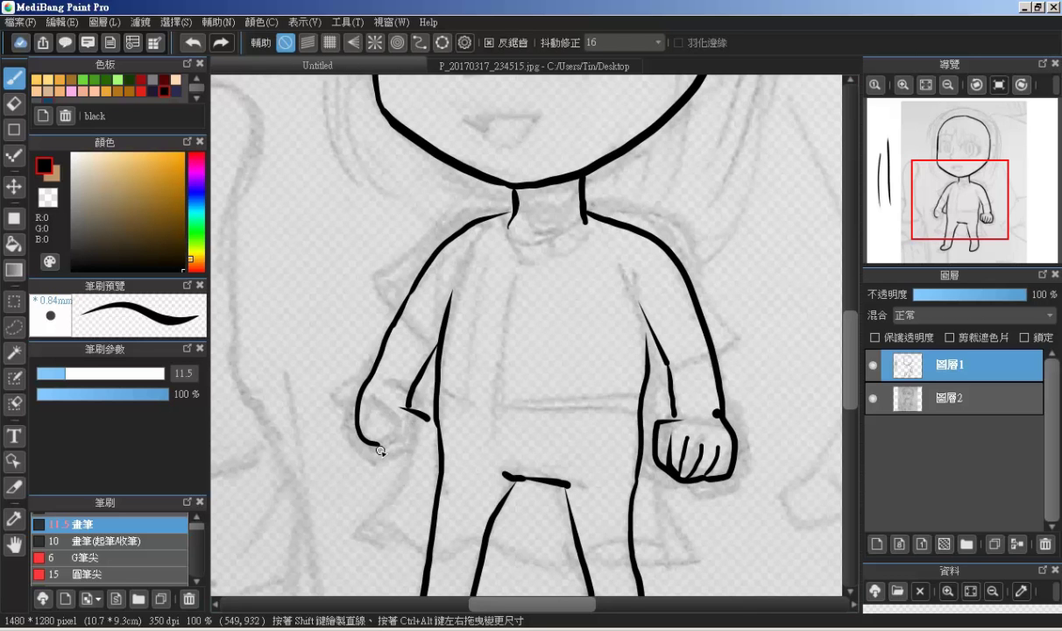
key(ctrl+z)
mouse_move(403, 402)
mouse_down()
mouse_move(409, 425)
mouse_move(377, 445)
mouse_up()
mouse_move(395, 406)
mouse_down()
mouse_move(404, 434)
mouse_move(406, 420)
mouse_up()
drag(381, 423, 399, 423)
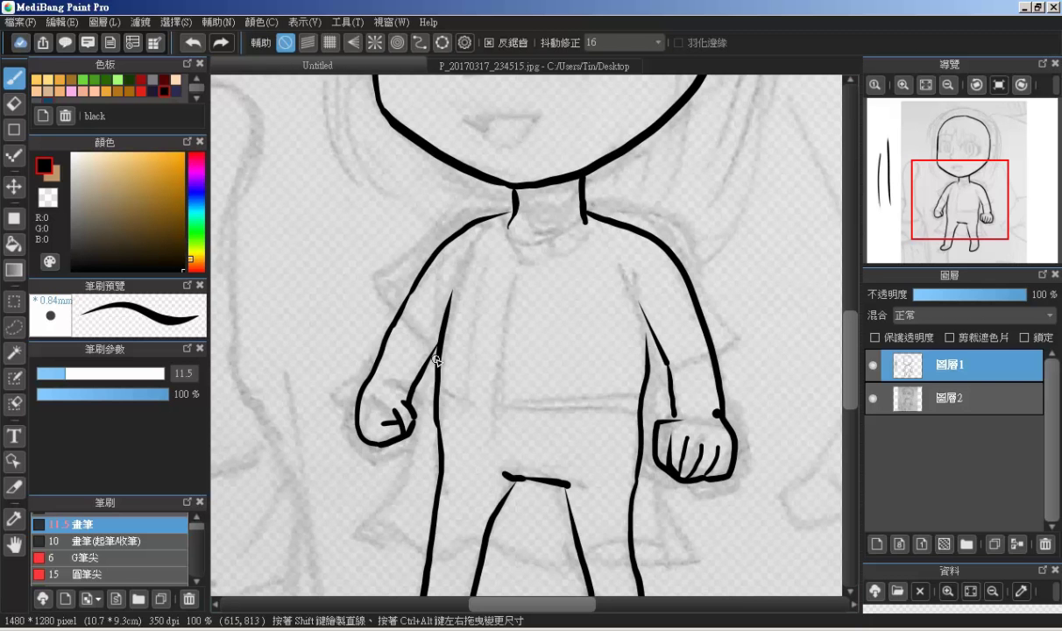
- Redraw the neck line on the girl's right from the chin down to the shoulder
drag(473, 390, 481, 471)
scroll(481, 471, up, 1)
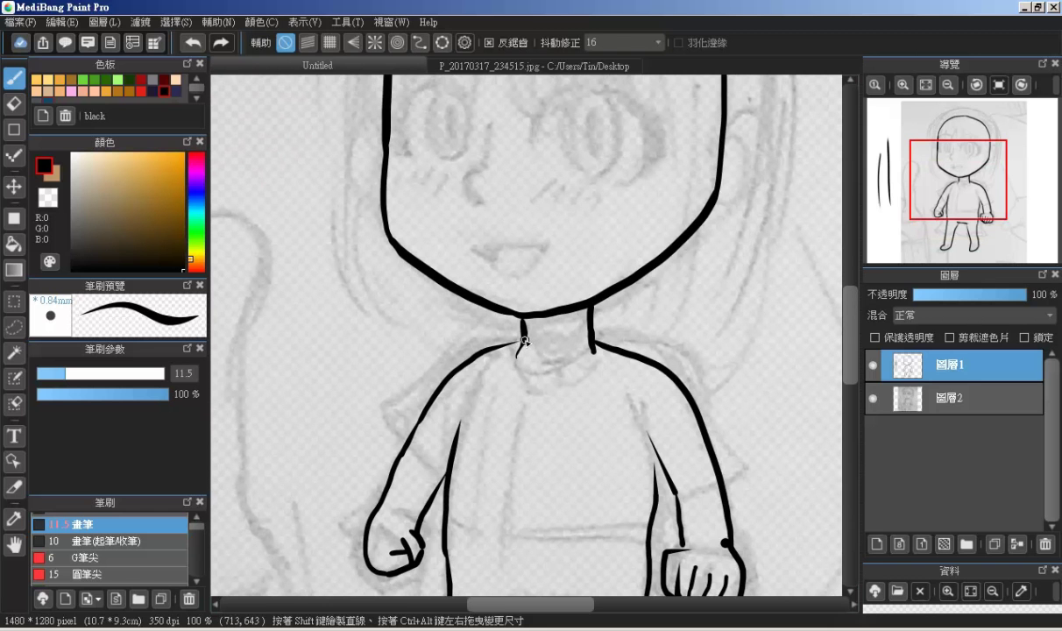
drag(518, 310, 519, 352)
- Erase the excess ink along the crotch line, the blob at the left wrist and the rough edge of the right neck line
scroll(563, 290, down, 1)
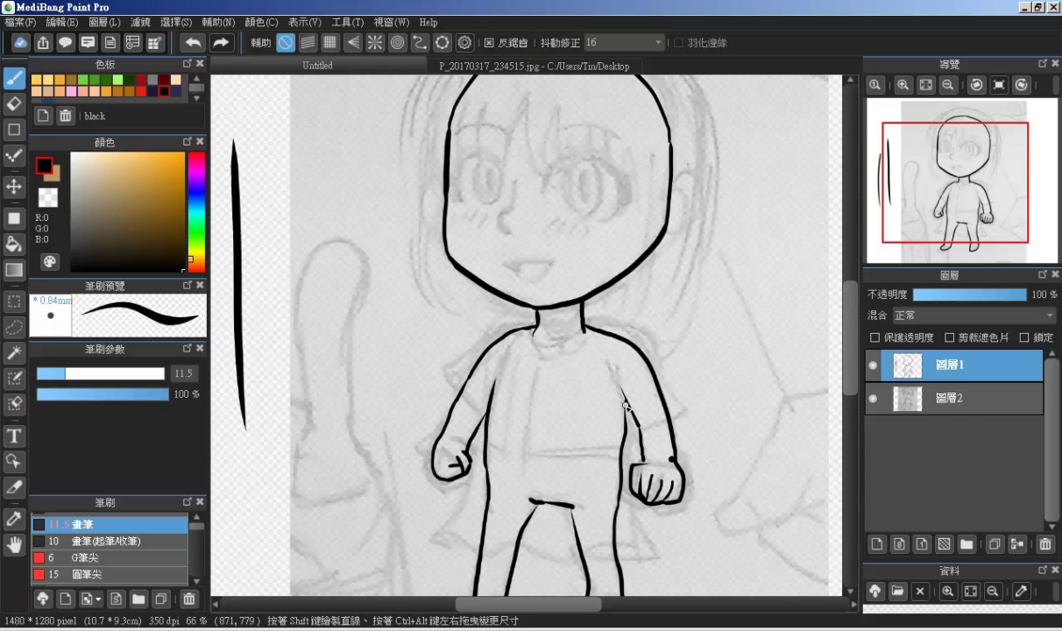
scroll(612, 431, down, 1)
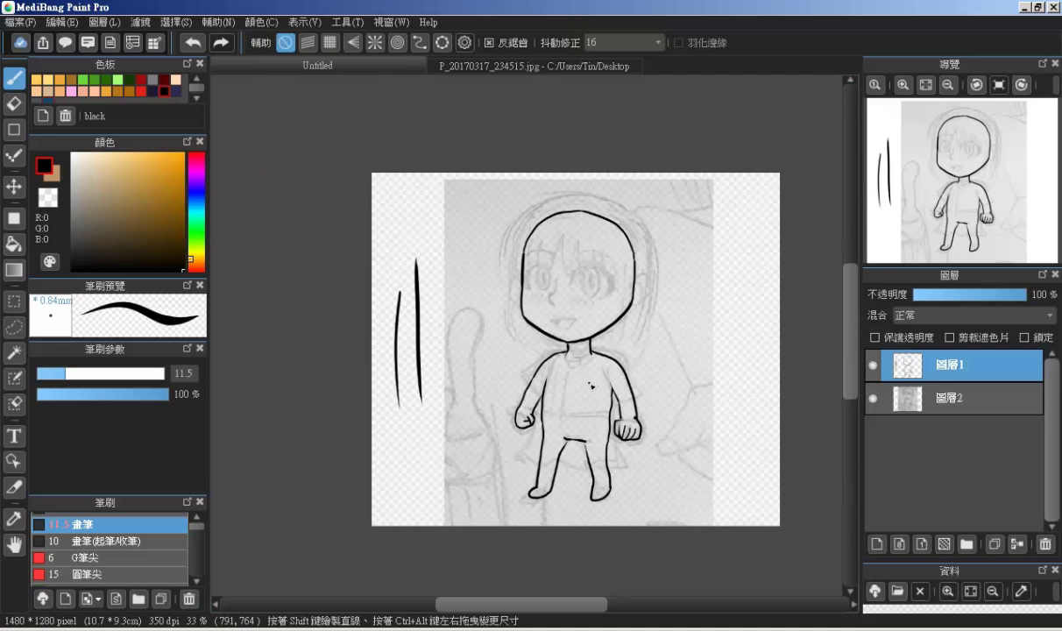
scroll(589, 384, up, 2)
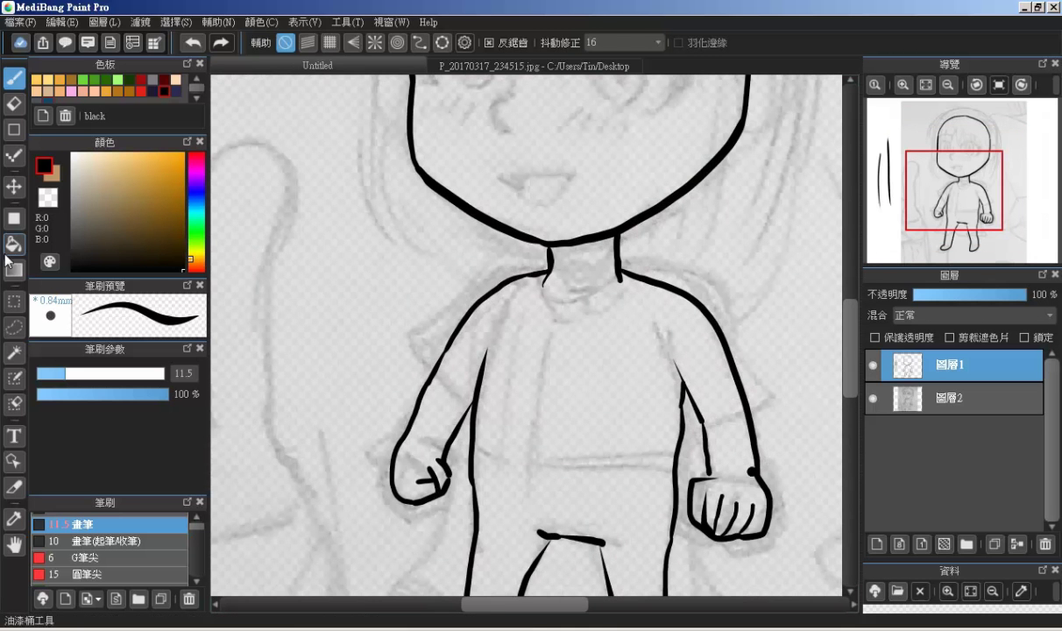
click(14, 103)
drag(555, 524, 609, 531)
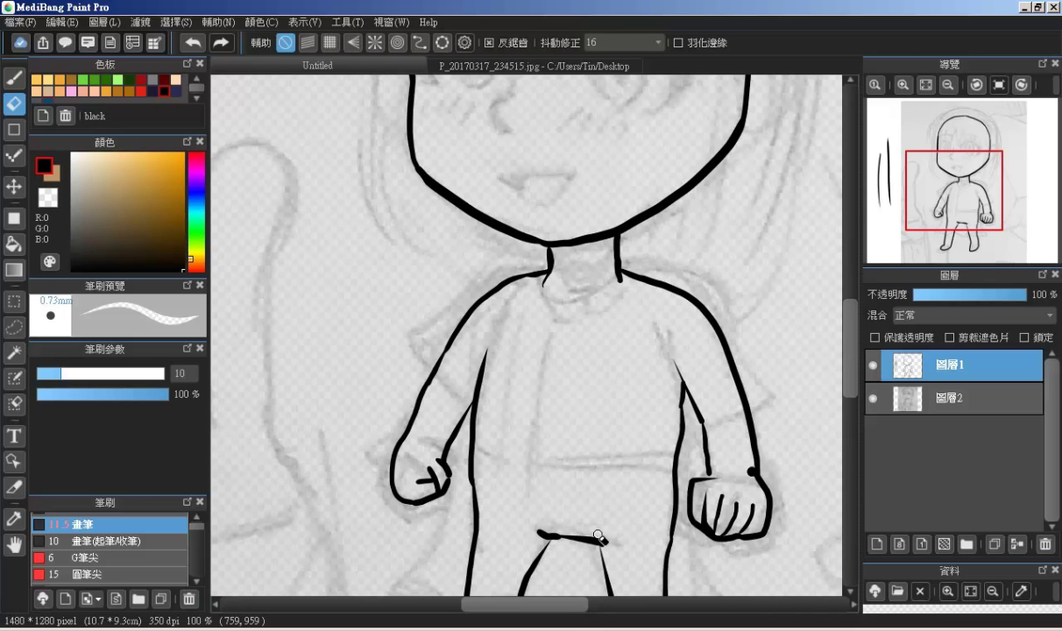
drag(533, 528, 540, 531)
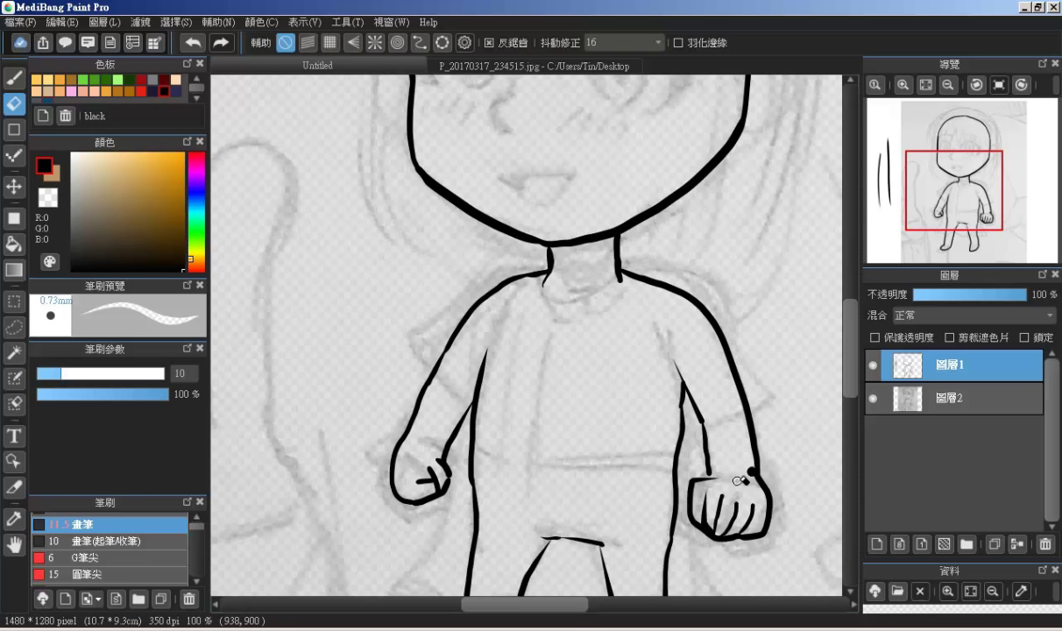
drag(747, 473, 757, 488)
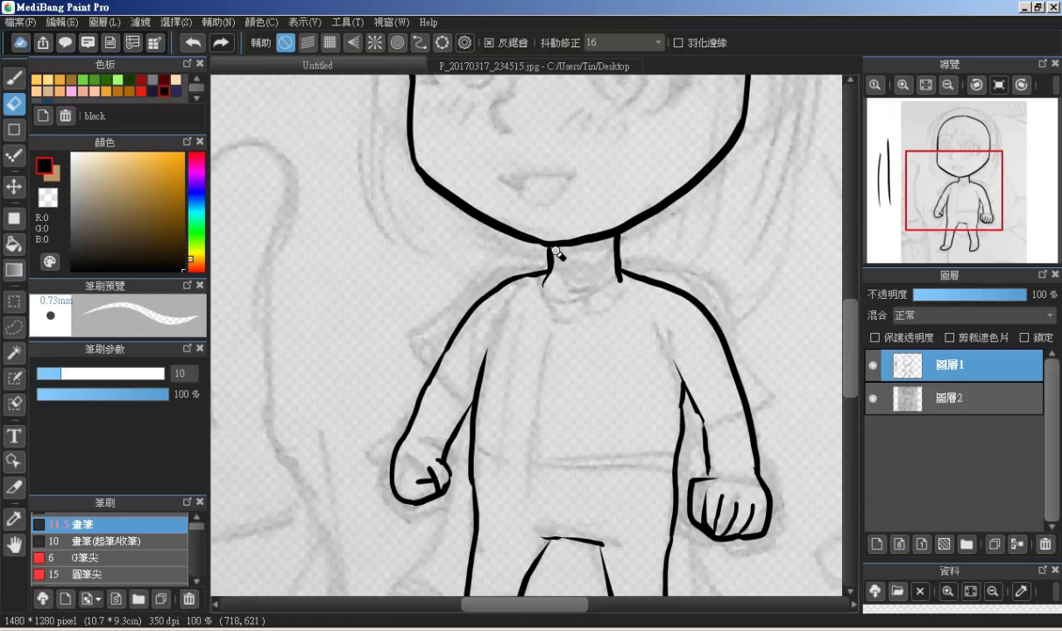
drag(556, 277, 556, 261)
- Join the inner line of the left arm to the fist with a short brush stroke and switch back to the eraser
drag(547, 383, 503, 323)
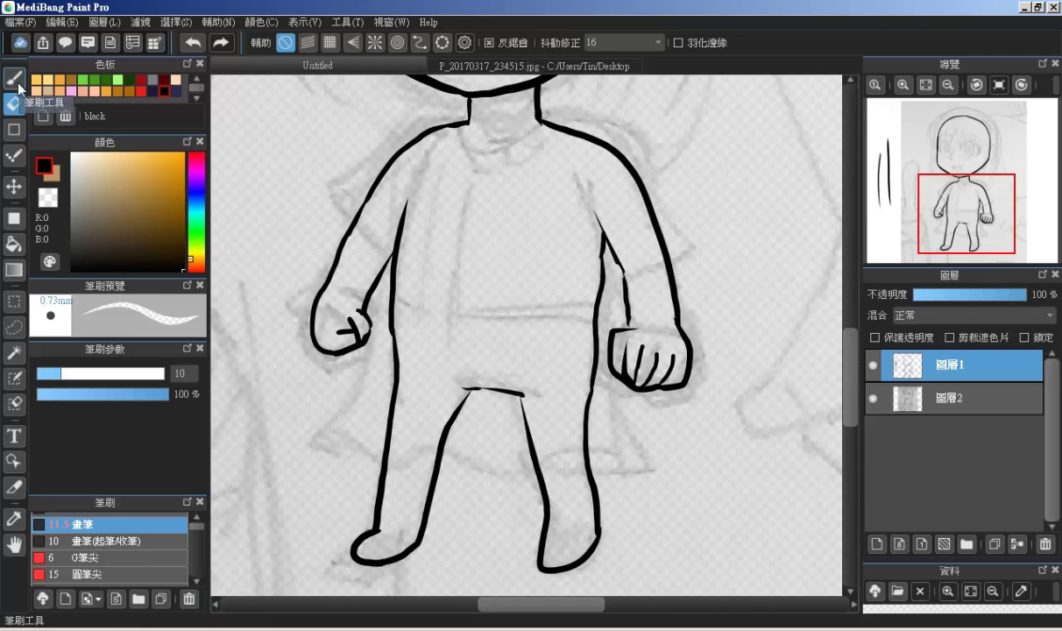
key(b)
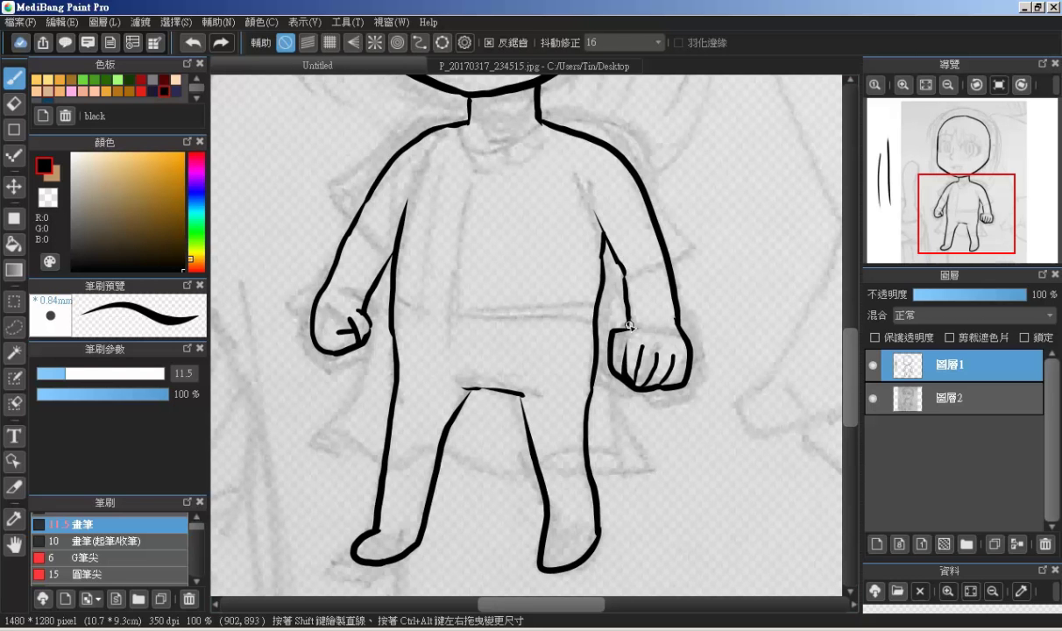
drag(617, 330, 627, 334)
click(14, 104)
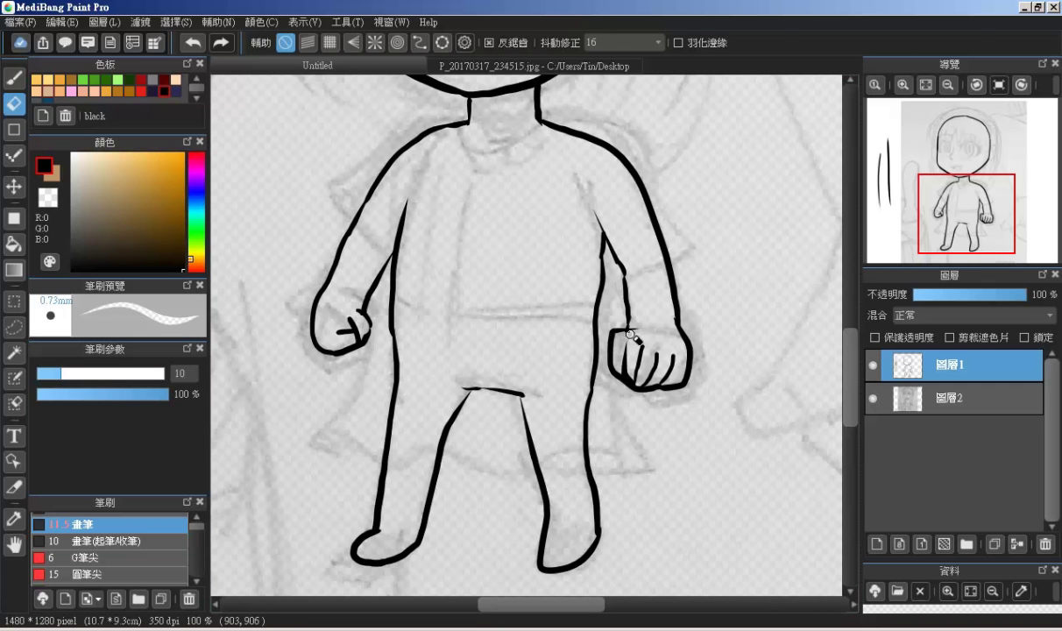
- Check the body outline with the sketch layer 圖層2 temporarily hidden, and add a new layer above 圖層1
click(460, 316)
mouse_move(462, 254)
mouse_down()
mouse_move(473, 328)
mouse_move(518, 365)
mouse_up()
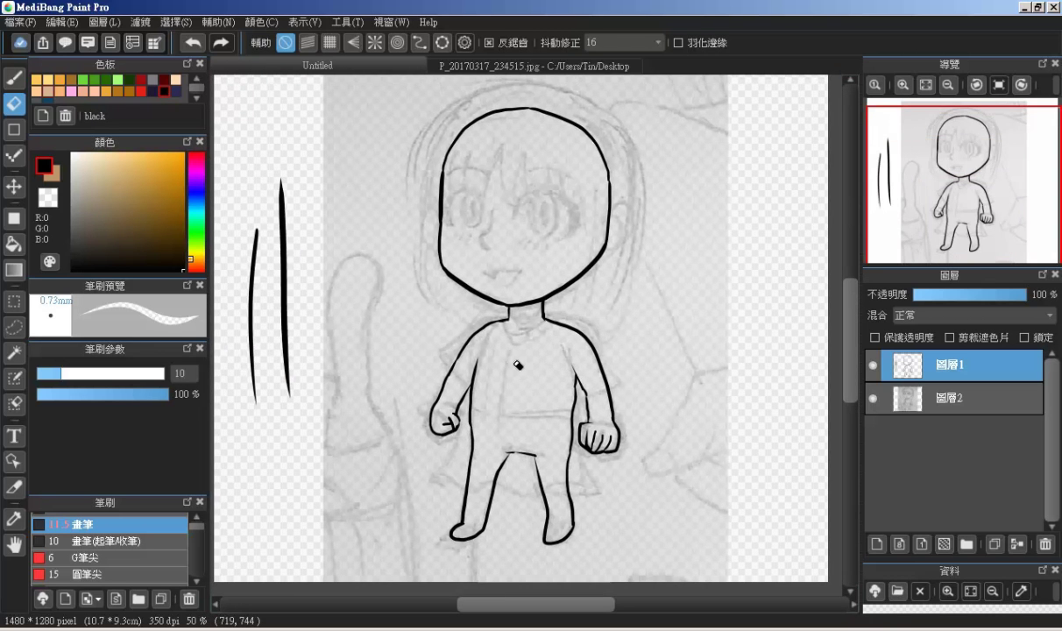
click(874, 399)
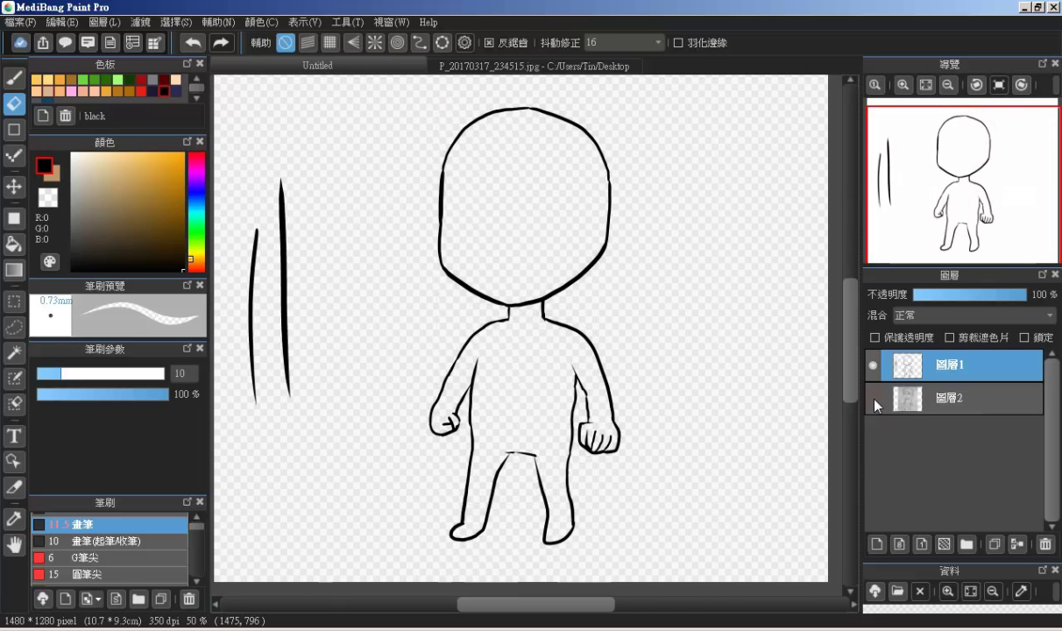
click(873, 400)
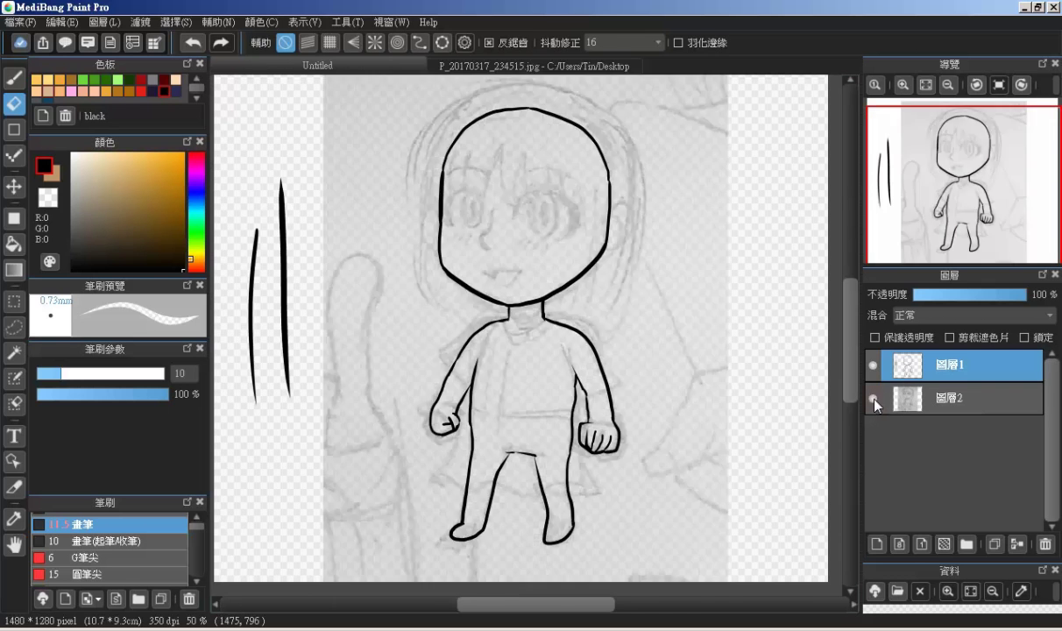
click(876, 545)
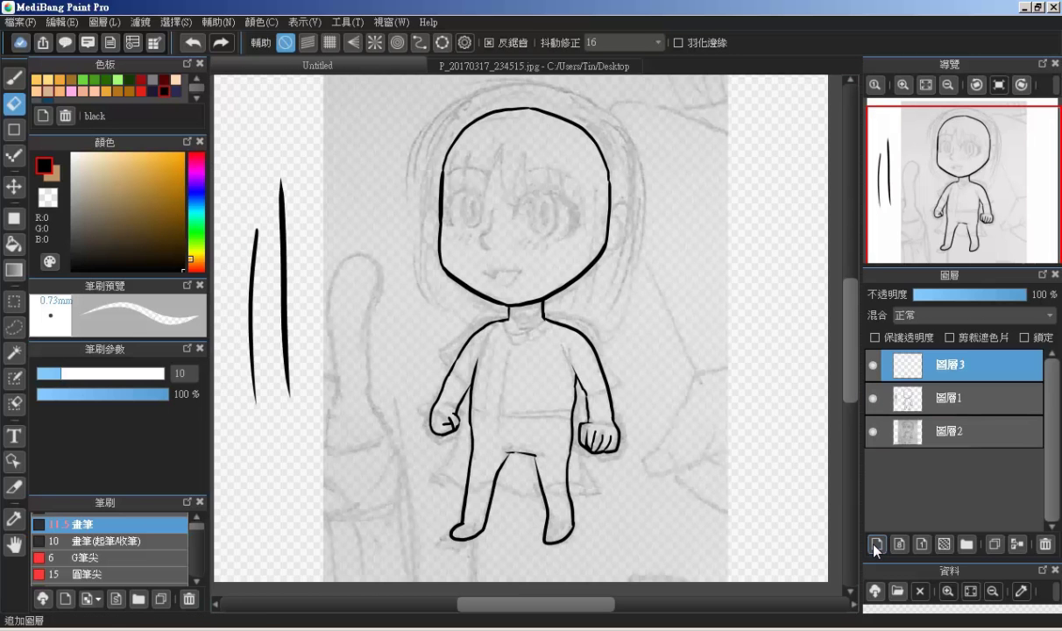